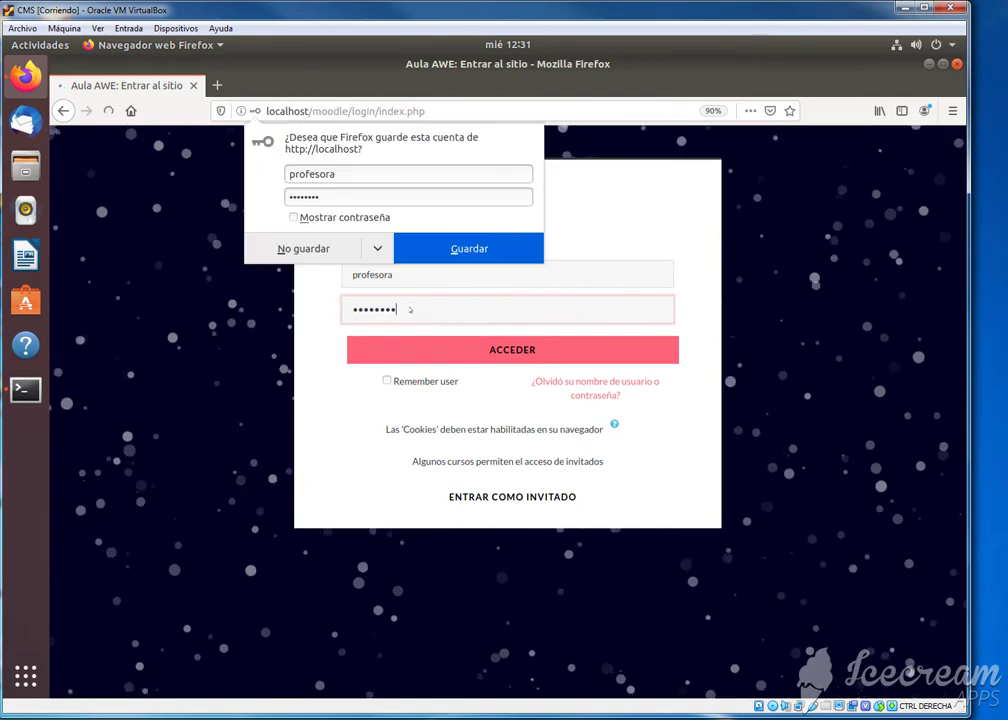
Step: Decline saving the login and create a course category named 1SMR under the parent category Superior
click(304, 250)
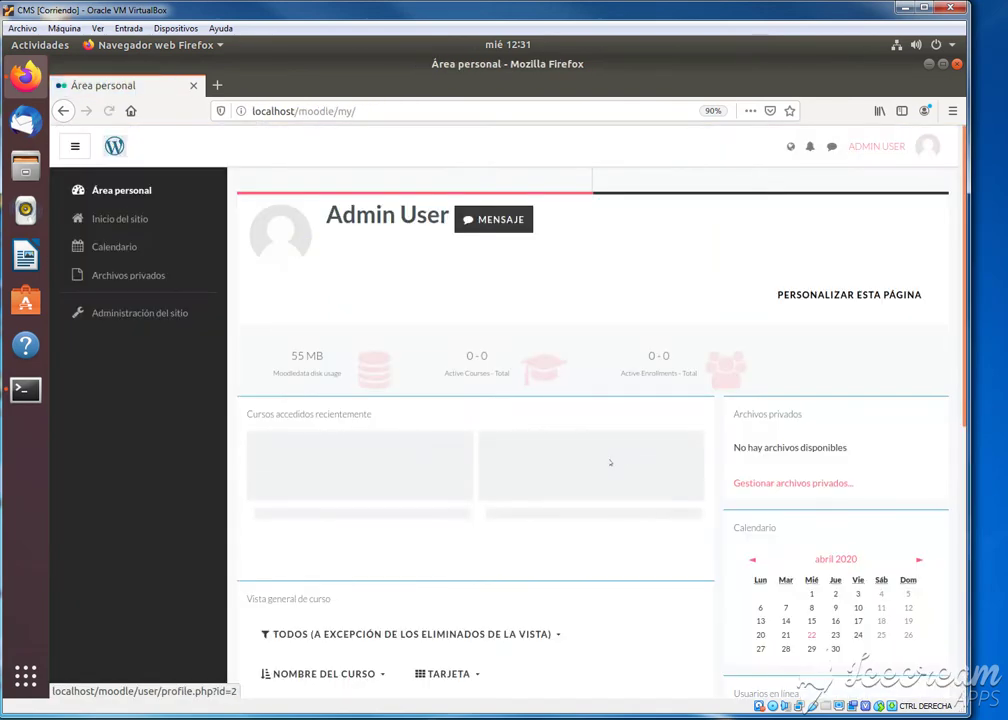
click(119, 314)
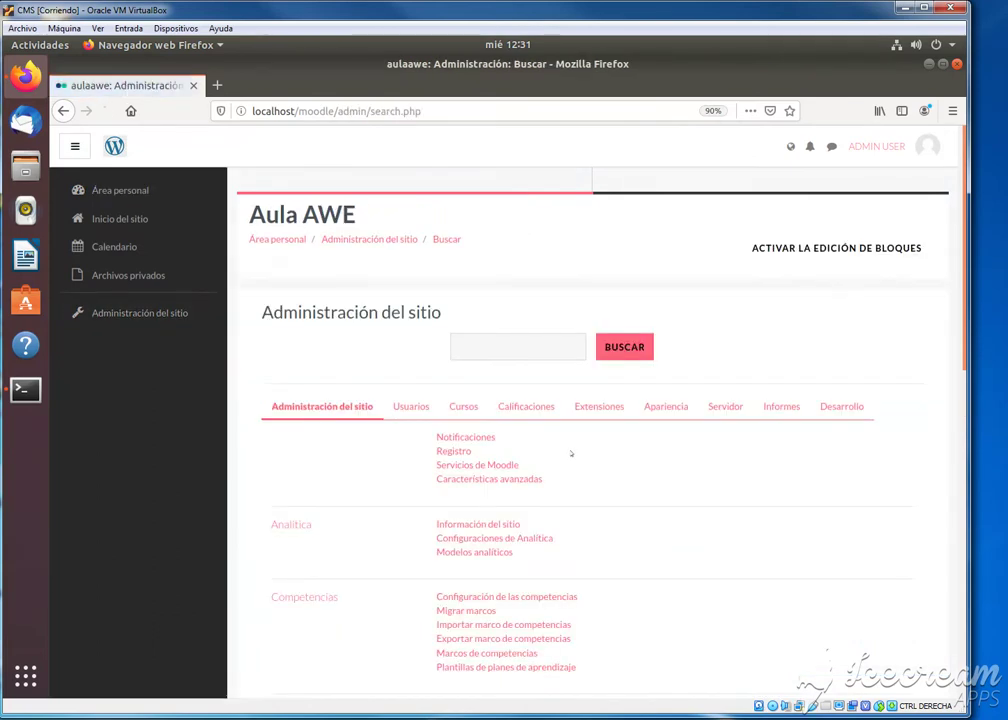
click(458, 407)
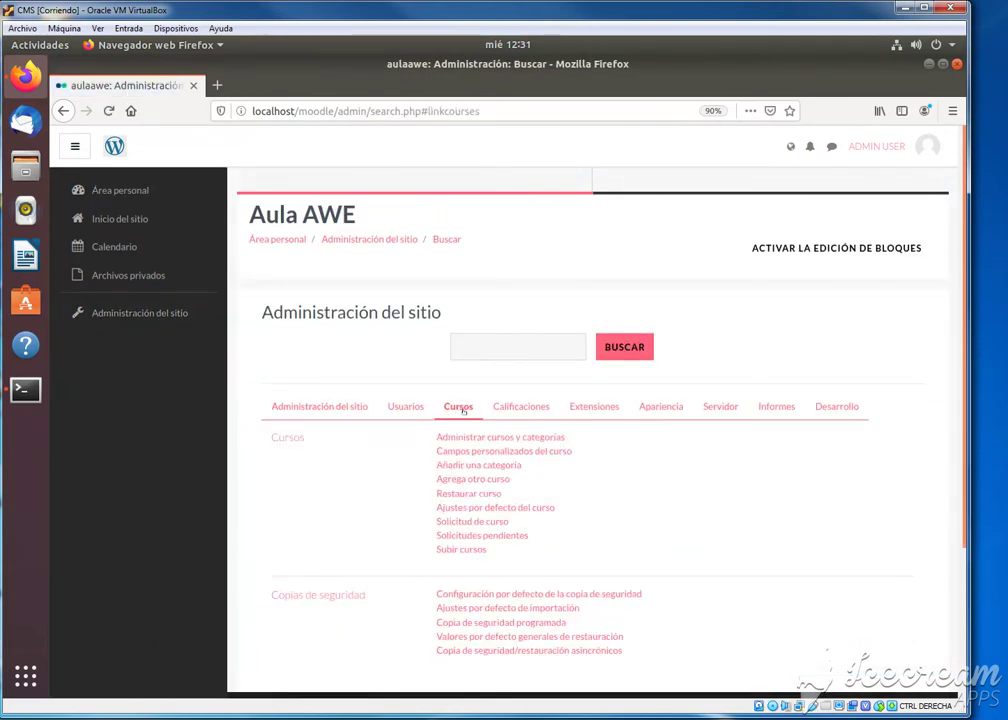
click(499, 467)
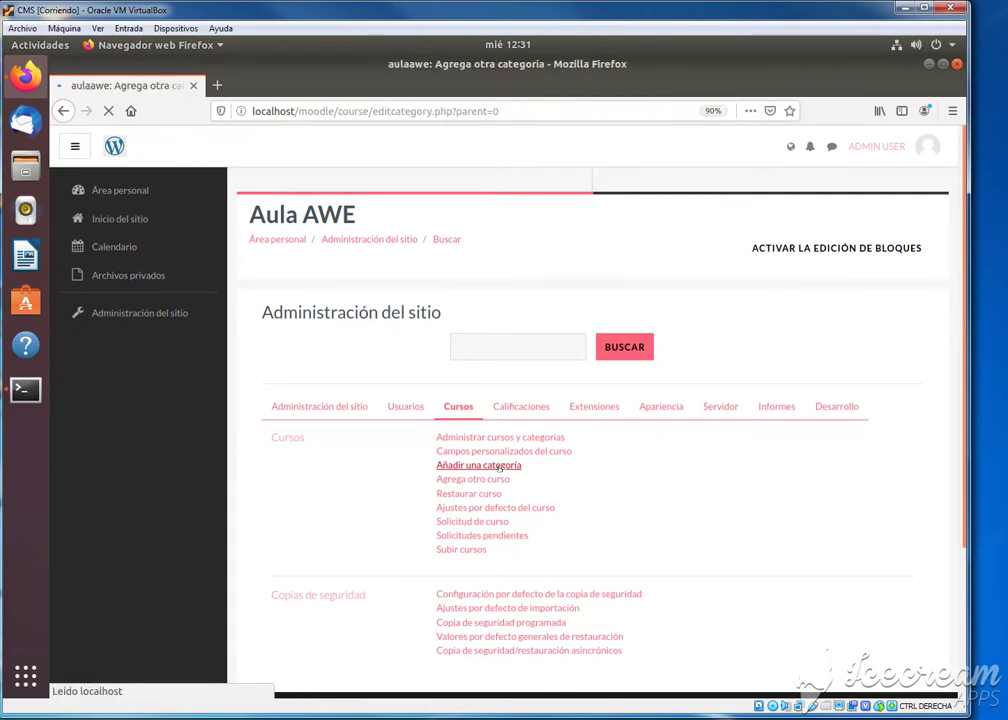
click(519, 354)
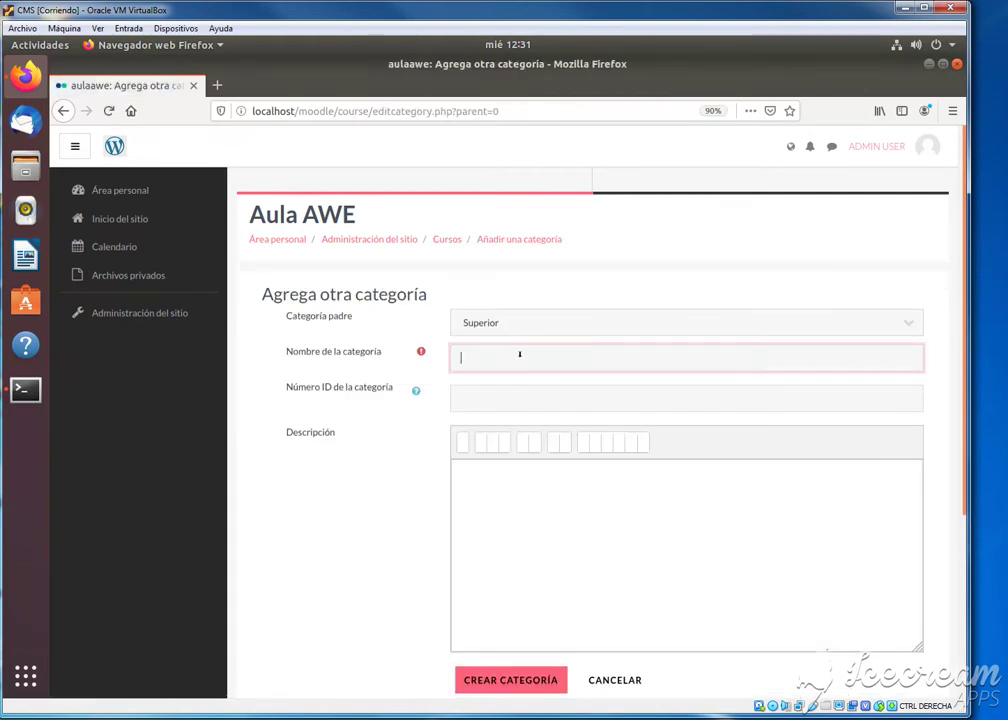
text(1SMR)
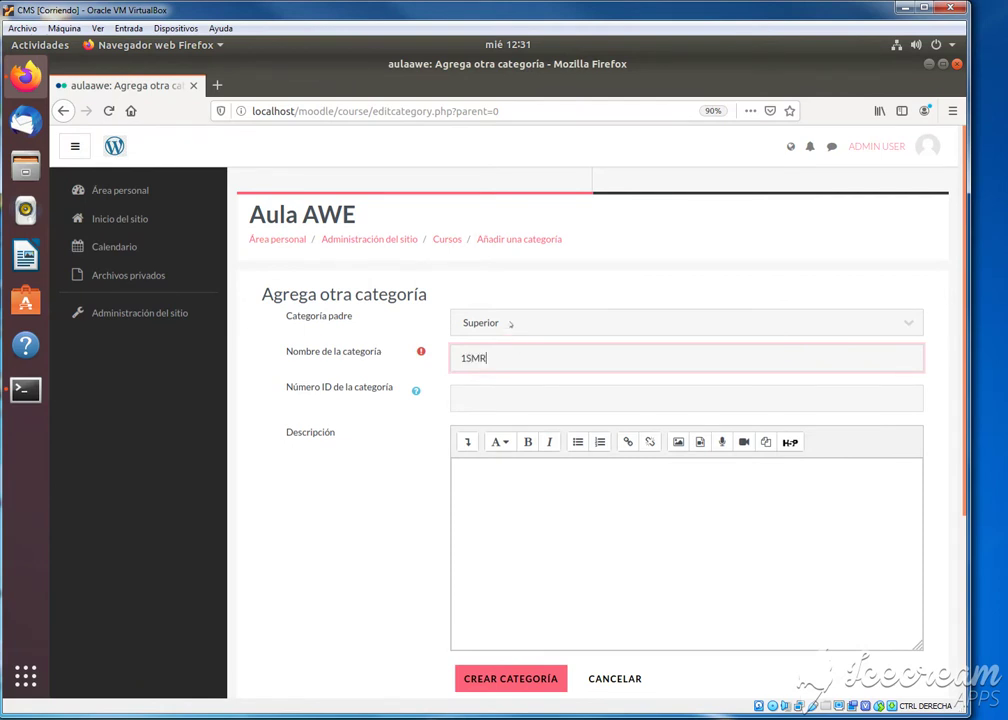
click(511, 322)
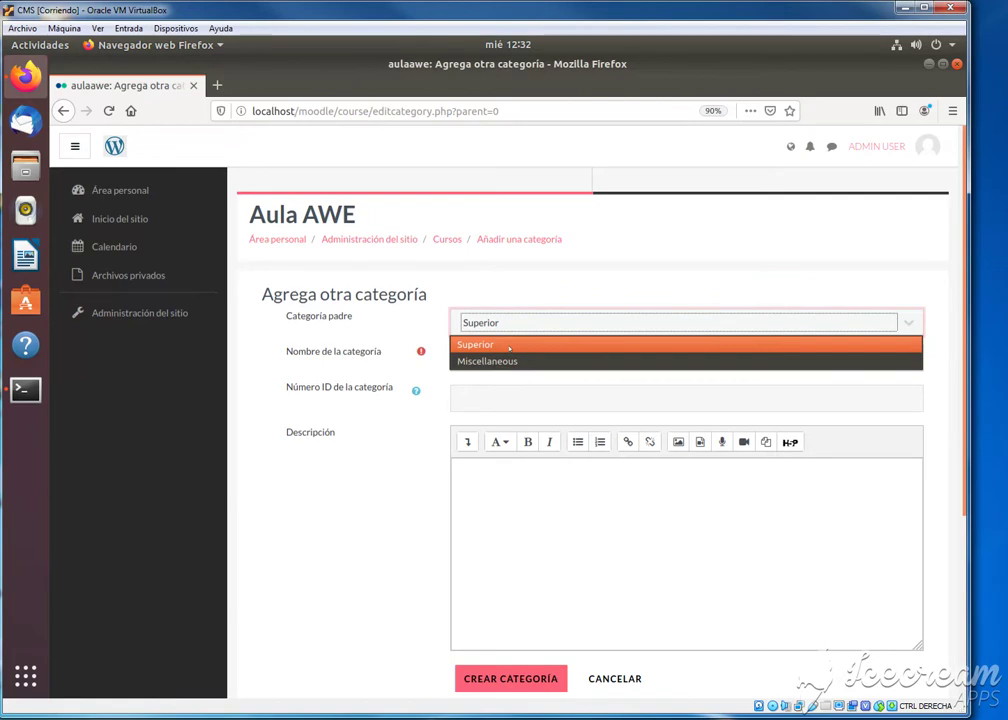
click(509, 345)
click(524, 679)
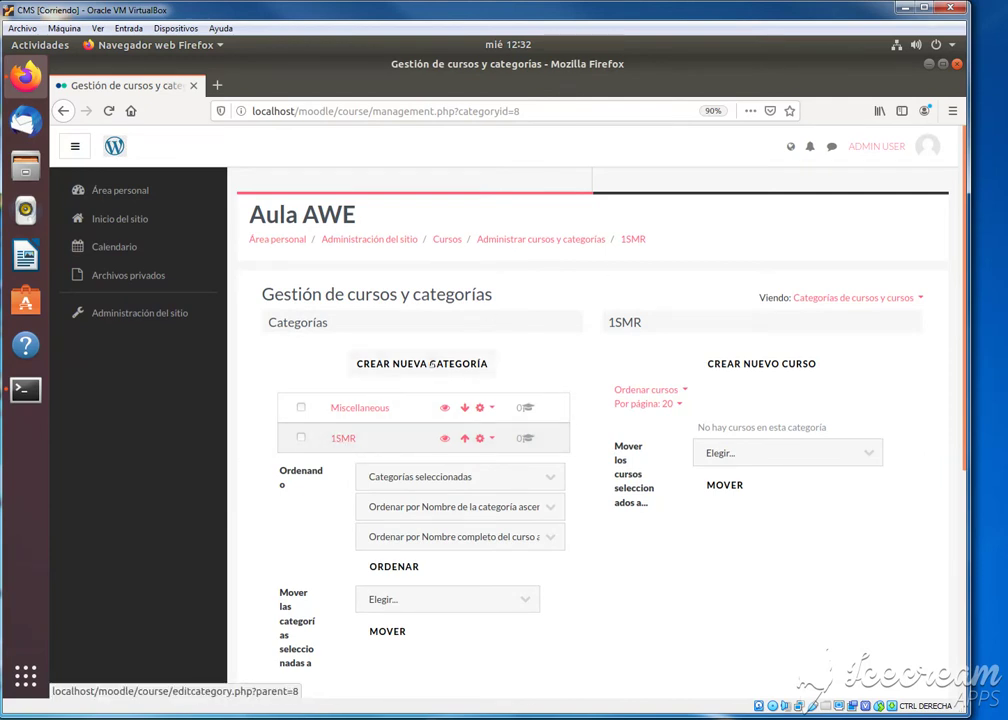
Step: Create another course category named 2SMR with Superior as its parent category
click(433, 365)
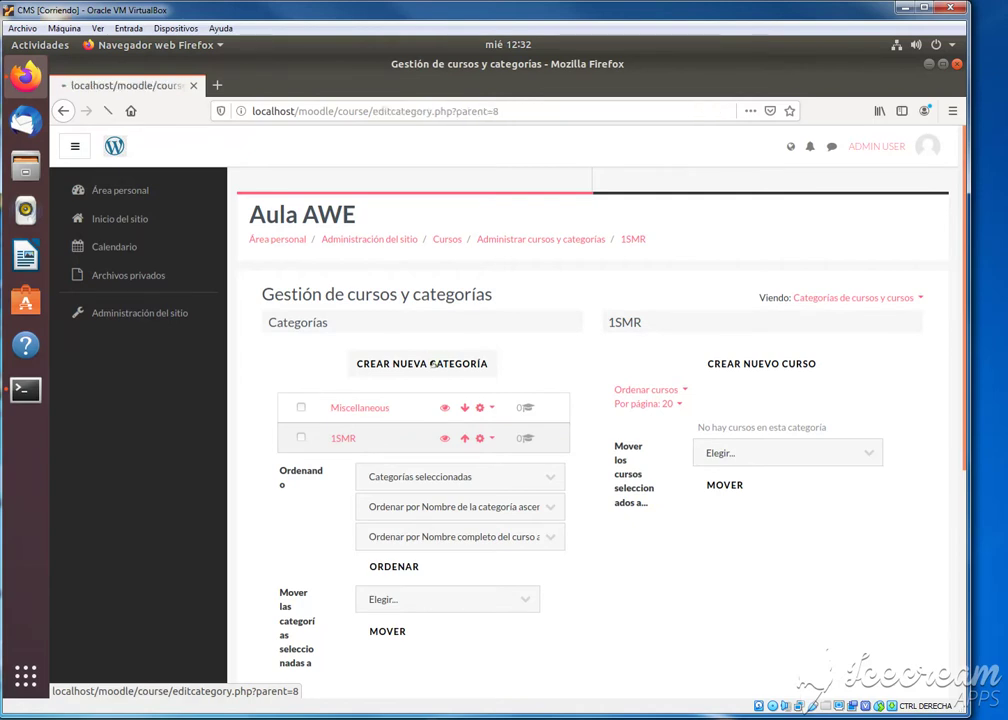
click(484, 356)
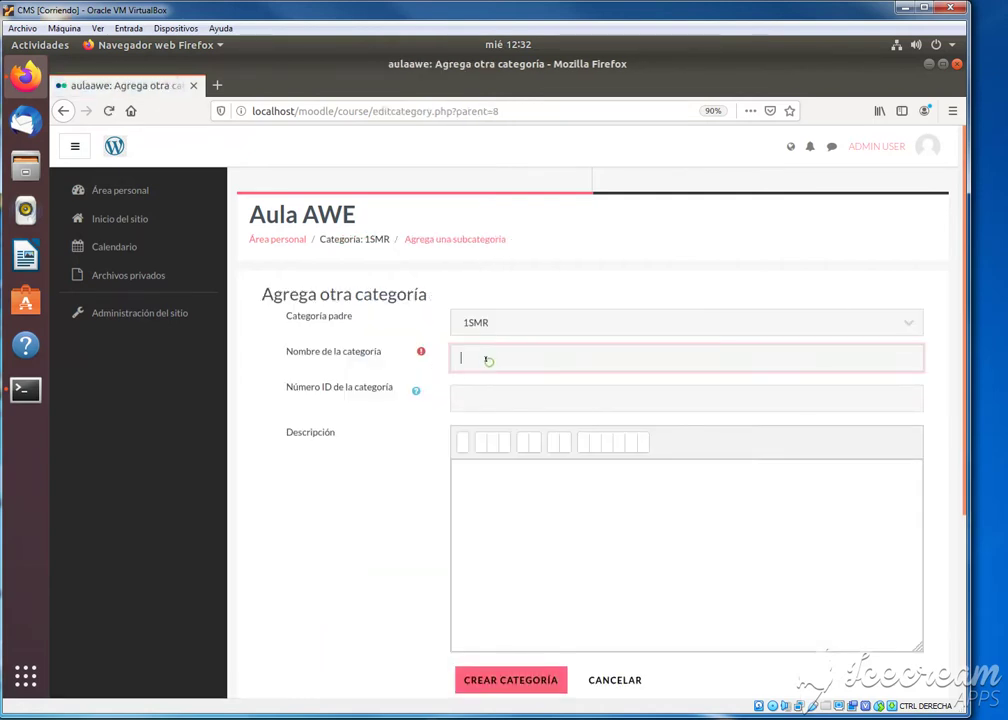
text(2smr)
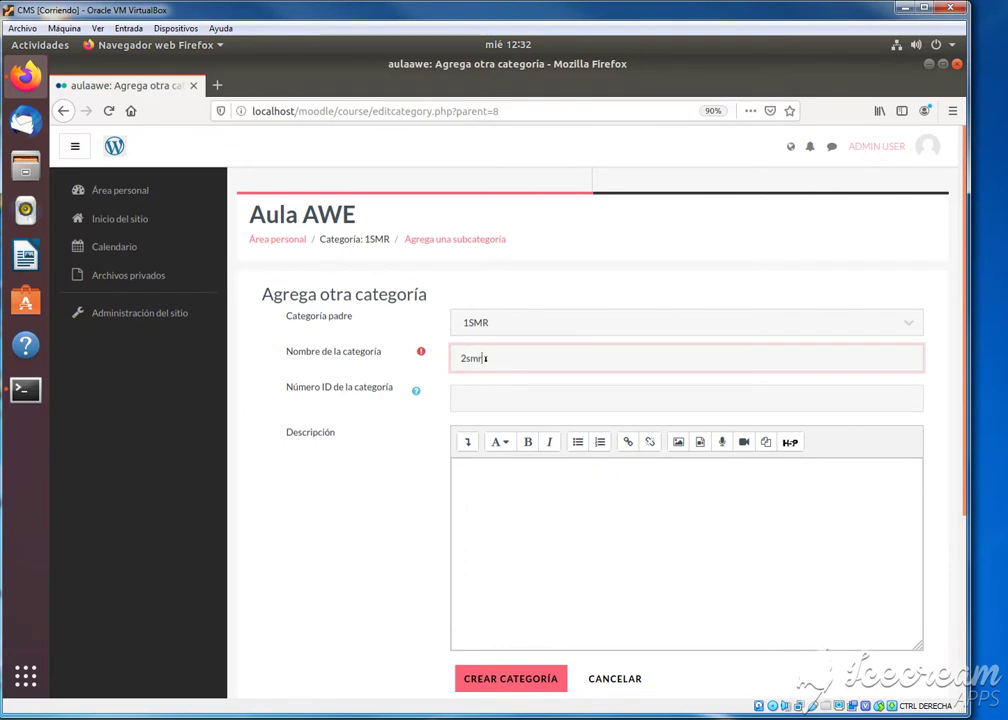
key(BackSpace)
key(BackSpace)
key(BackSpace)
text(SM)
click(525, 323)
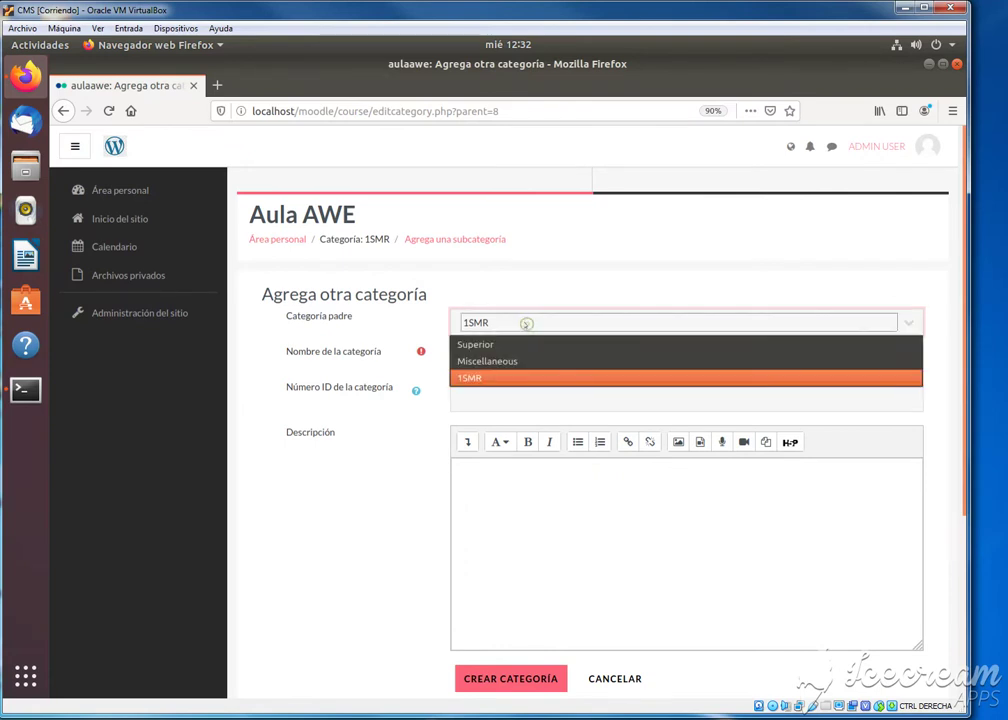
click(509, 342)
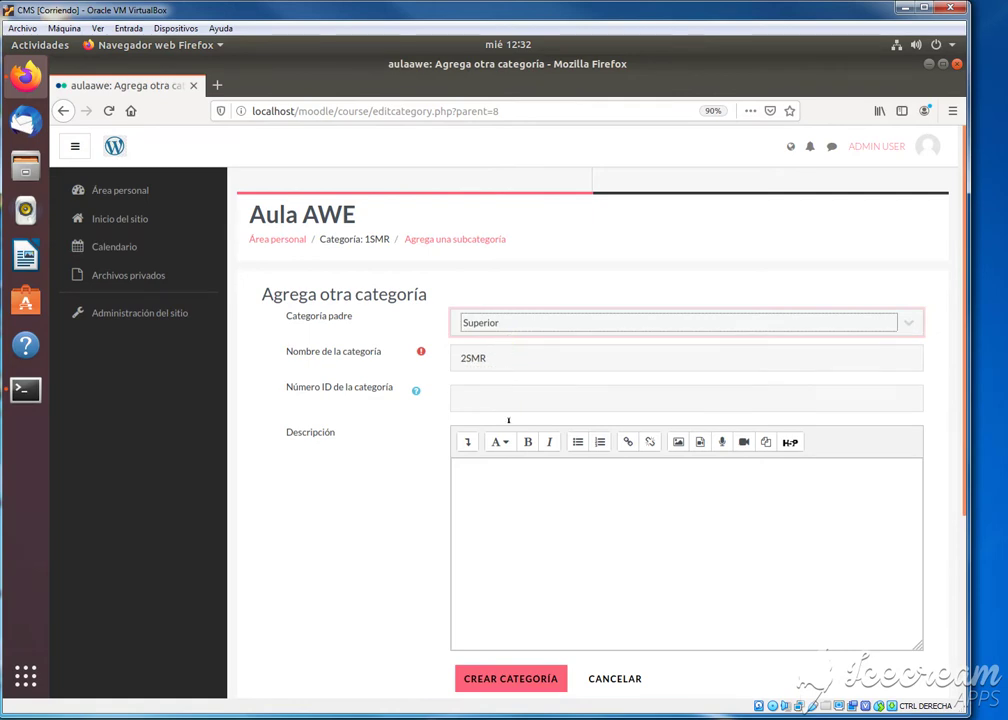
click(515, 682)
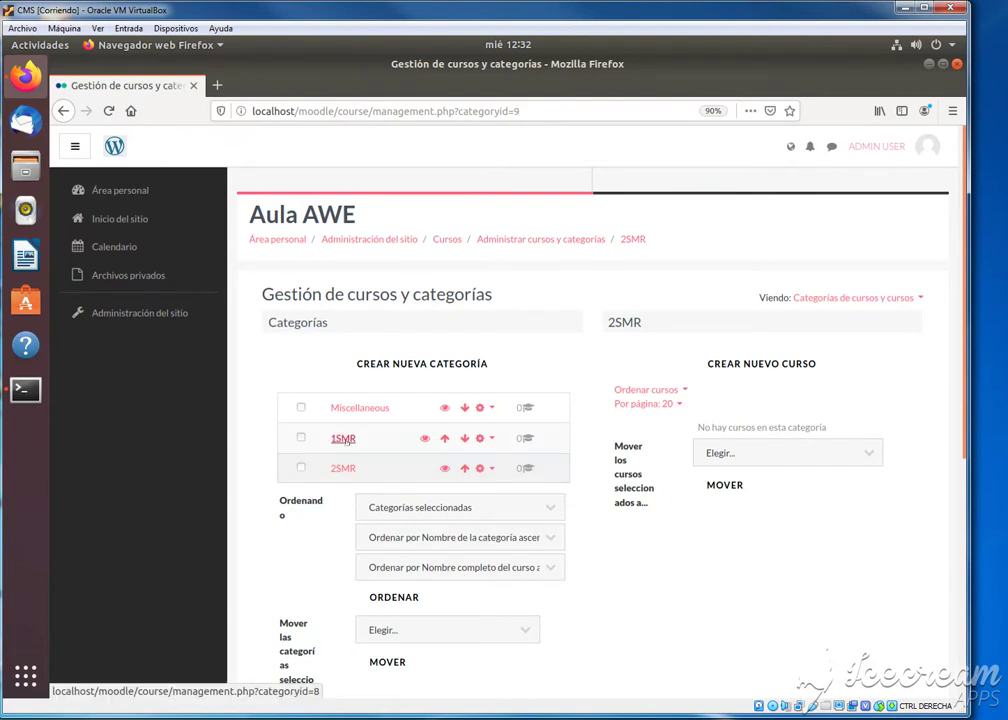
Step: Create a course in the 1SMR category with full name "Redes de área local" and short name RLAN, and save it
click(344, 439)
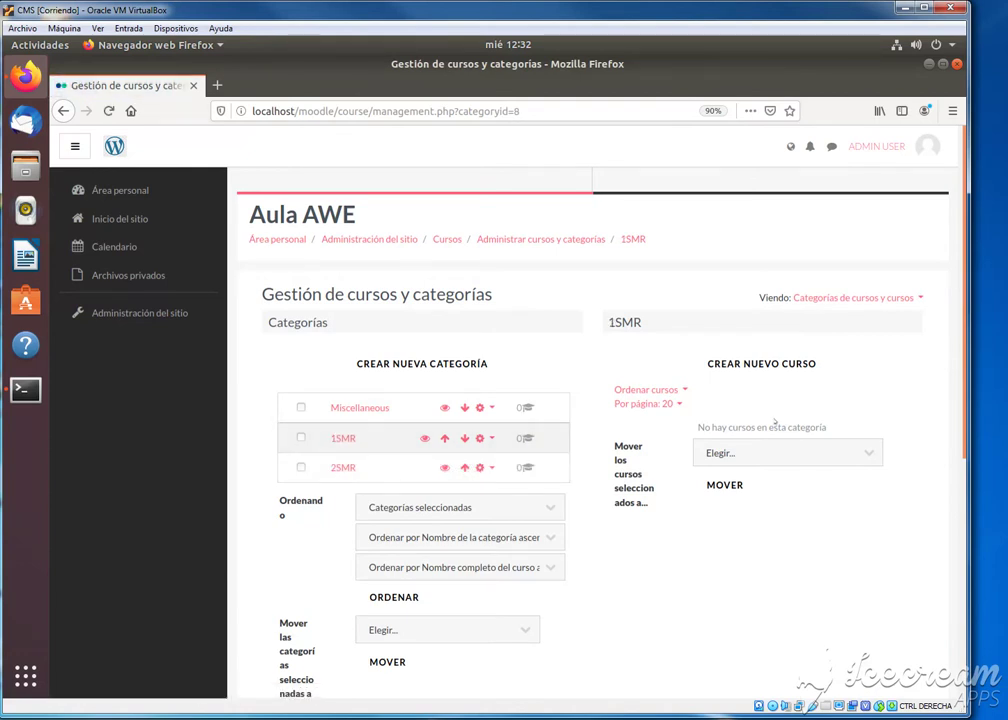
click(767, 364)
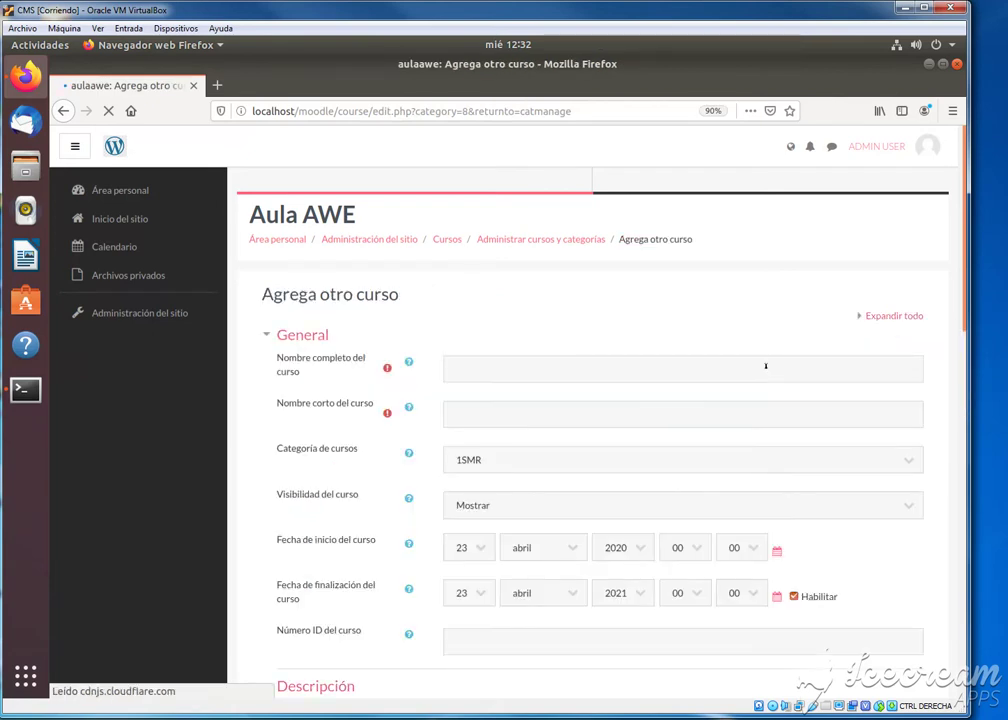
click(549, 362)
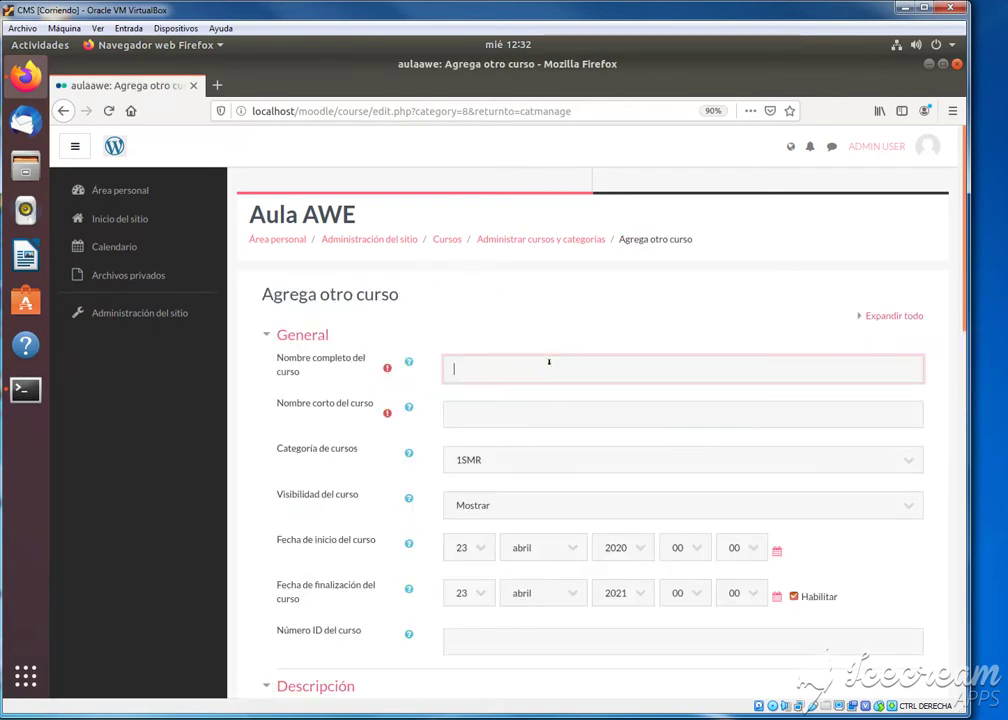
text(Redes de área local)
click(499, 415)
text(RLAN)
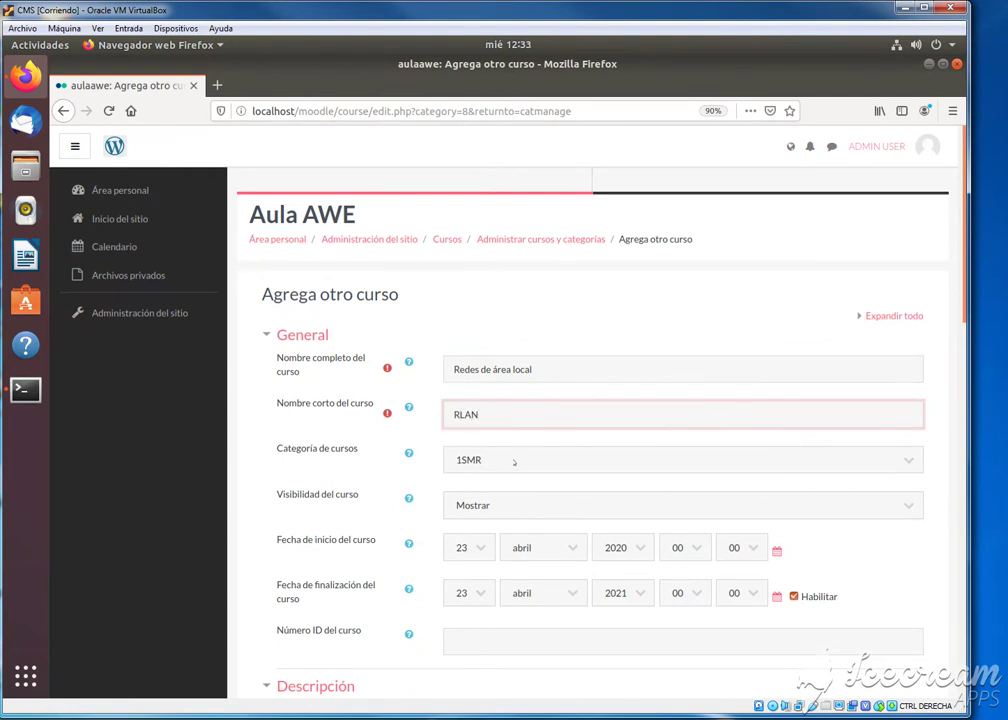
click(514, 462)
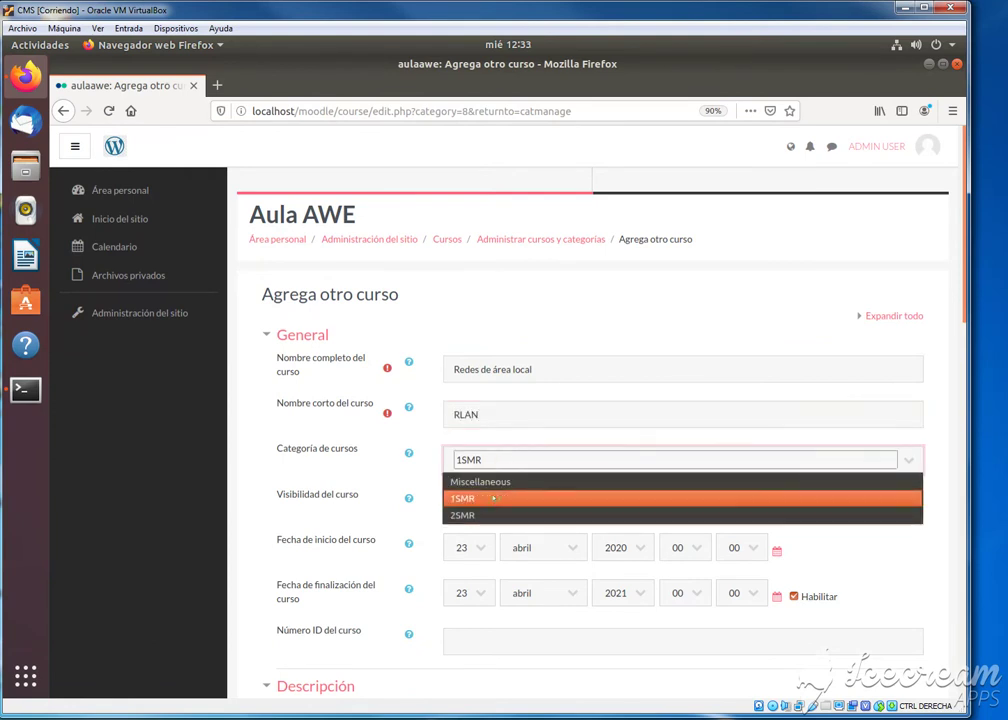
click(493, 498)
scroll(576, 492, down, 10)
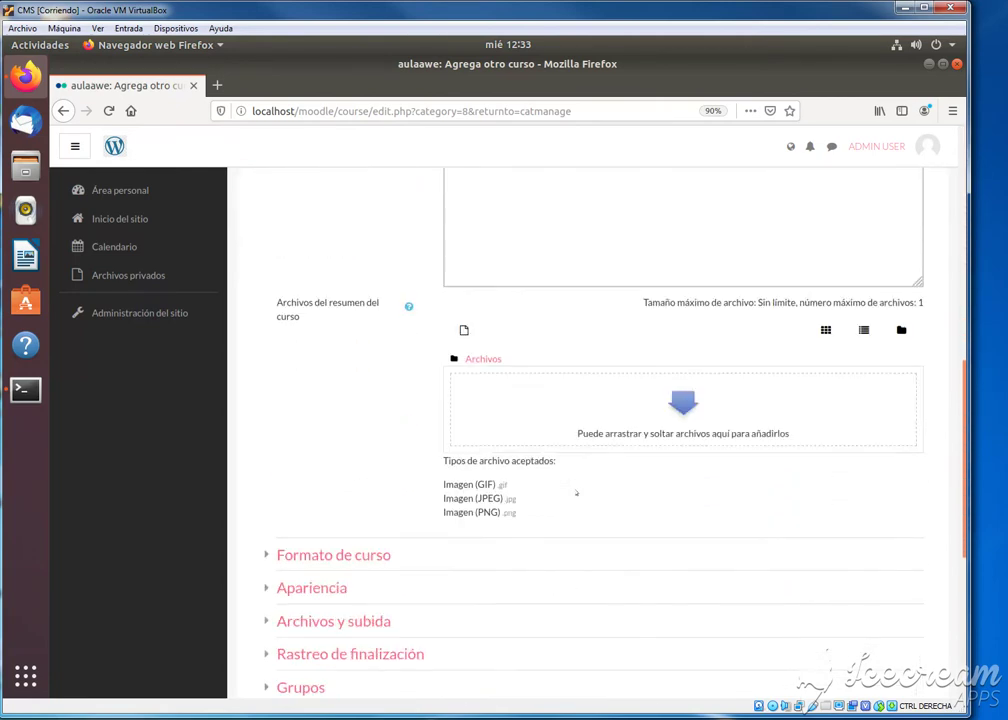
scroll(576, 492, down, 5)
click(521, 472)
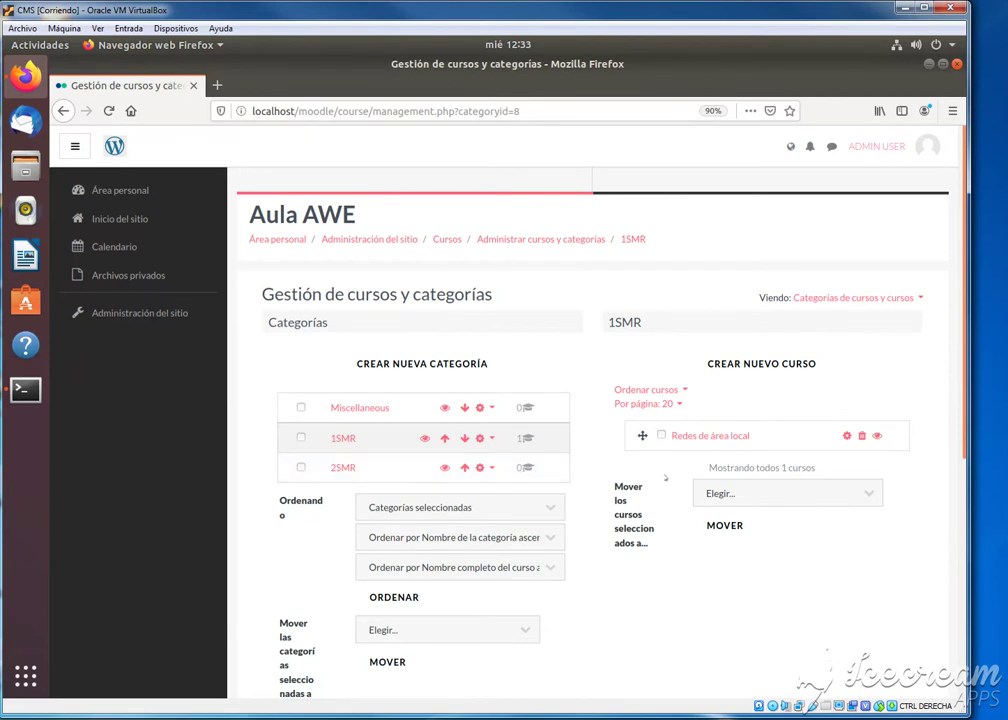
Step: Open the enrolled users page of the course Redes de área local from its details
click(712, 436)
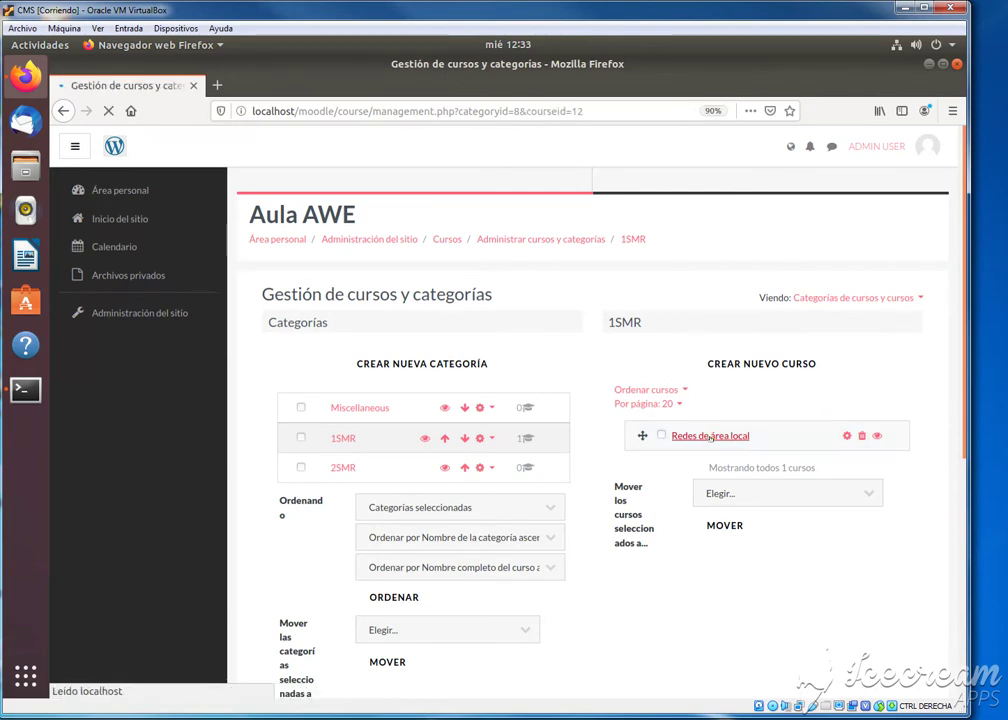
scroll(710, 438, down, 5)
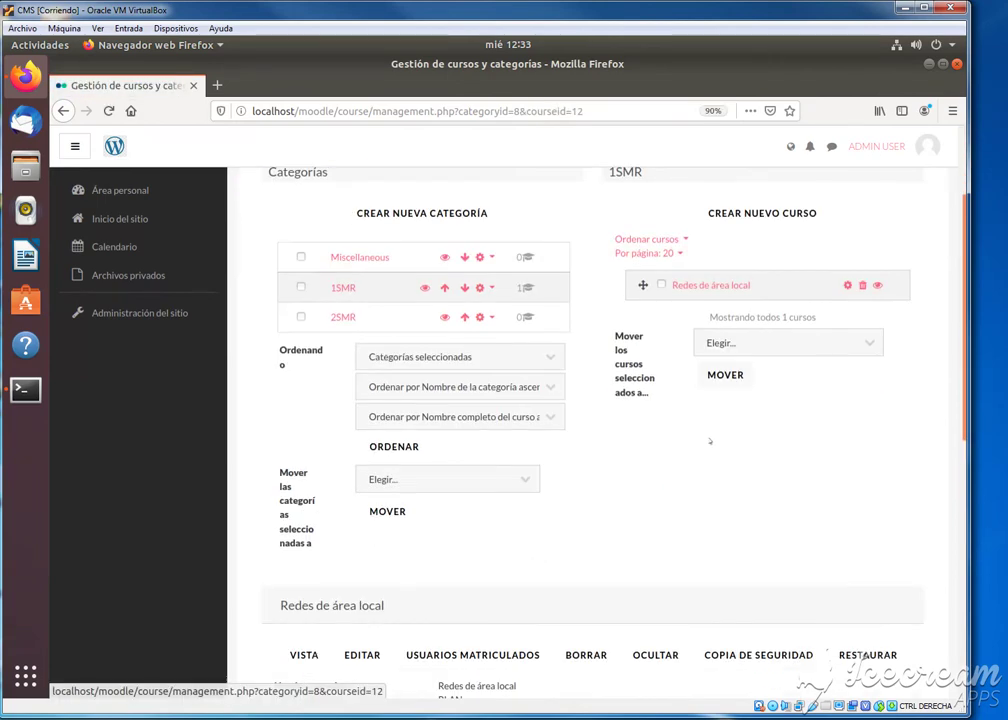
scroll(712, 445, down, 2)
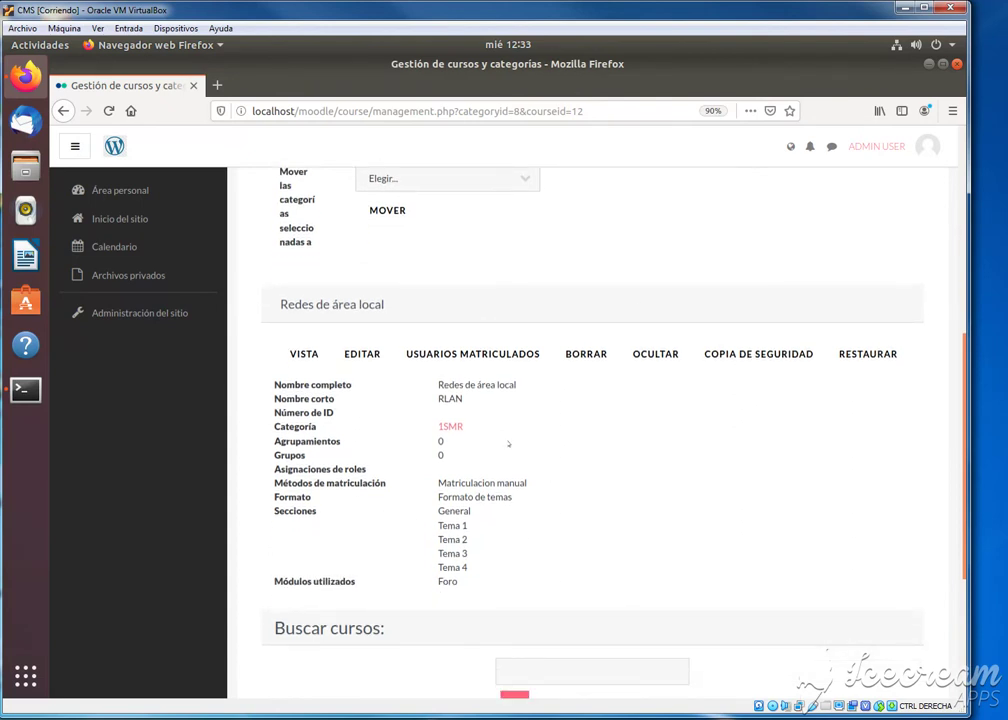
click(468, 357)
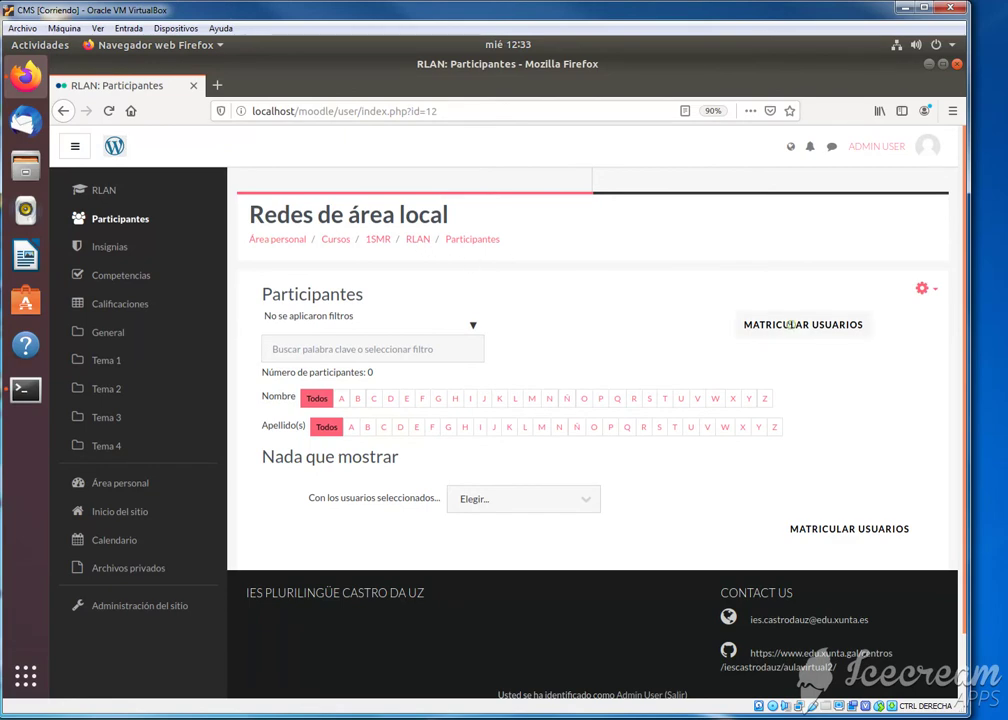
Step: Find a user by first name and enrol them in the Redes de área local course with the role Gestor
click(801, 324)
click(441, 298)
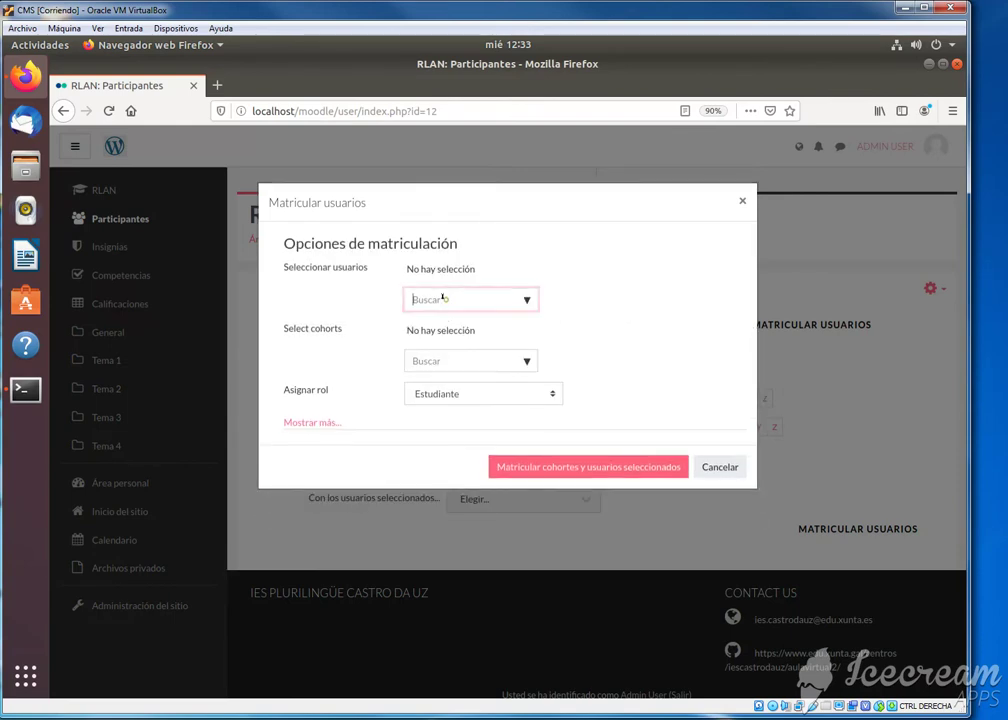
text(María)
click(462, 323)
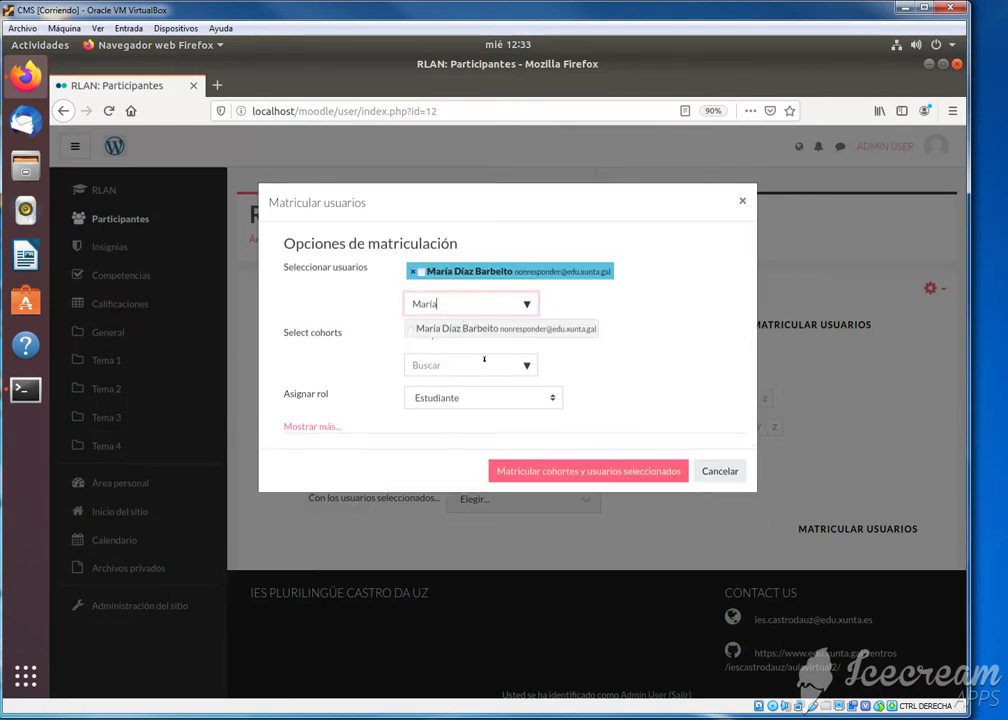
click(486, 395)
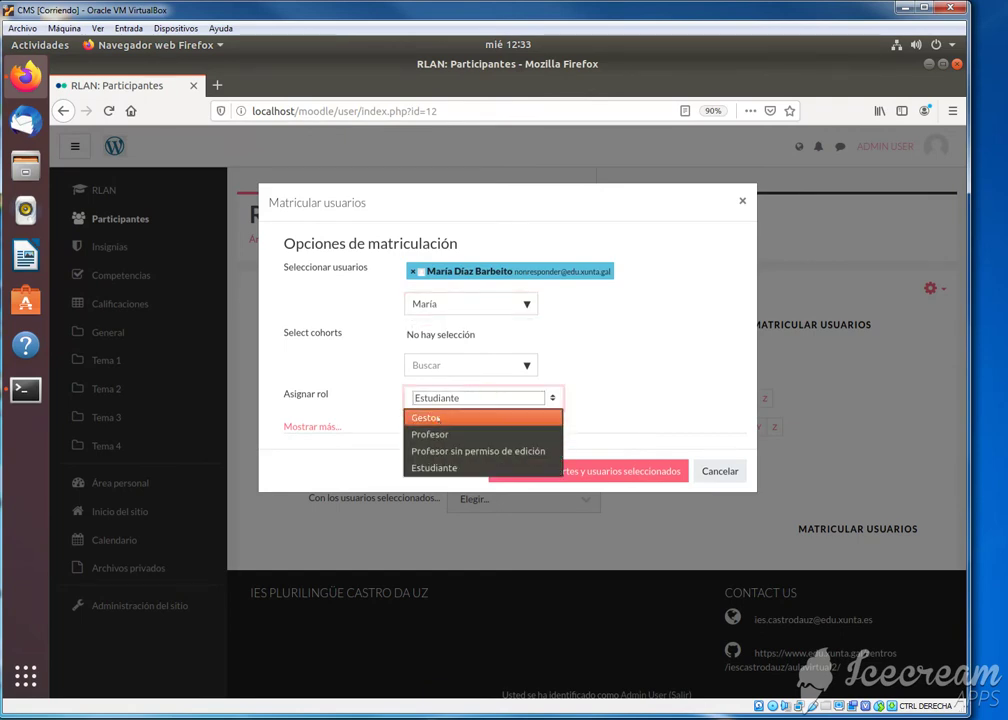
click(441, 415)
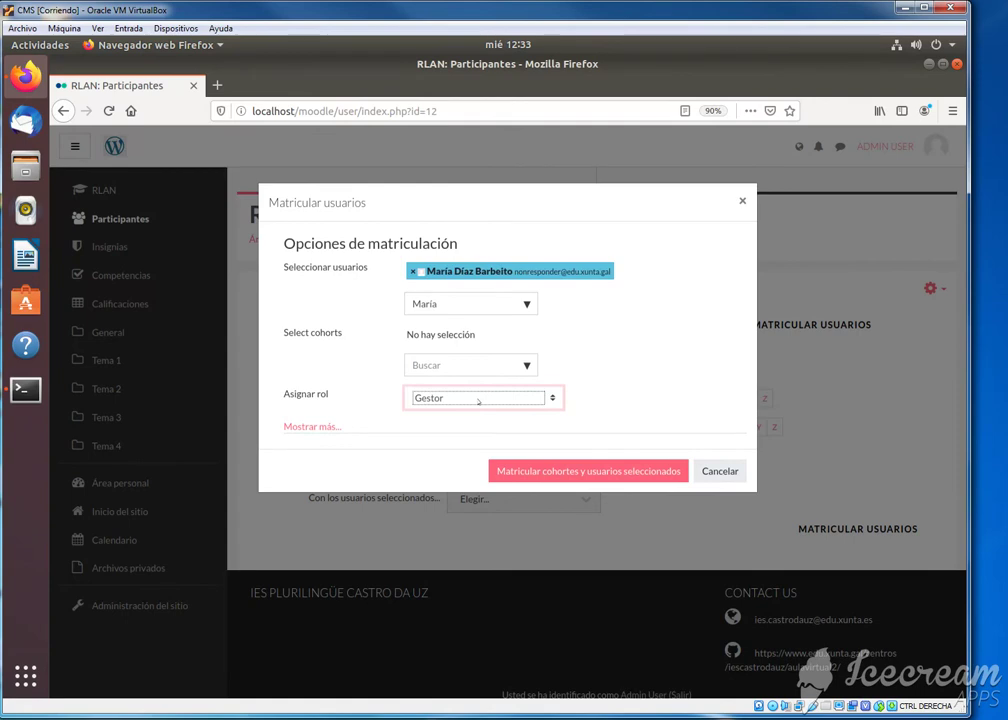
click(575, 470)
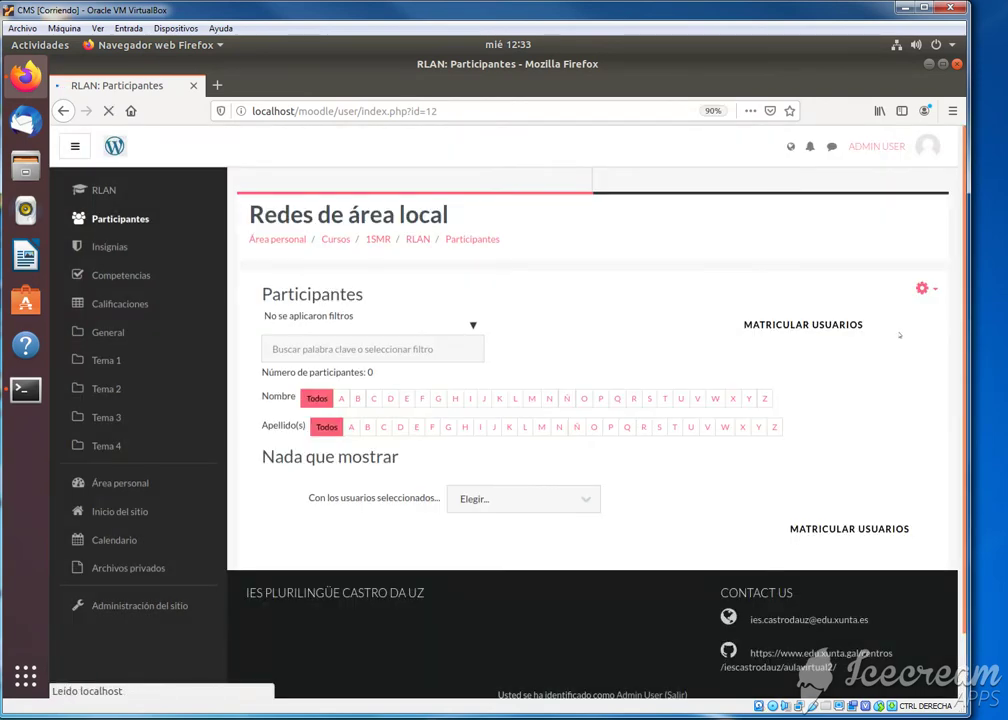
Step: Find another user by first name and enrol them in the Redes de área local course with the role Profesor
click(822, 364)
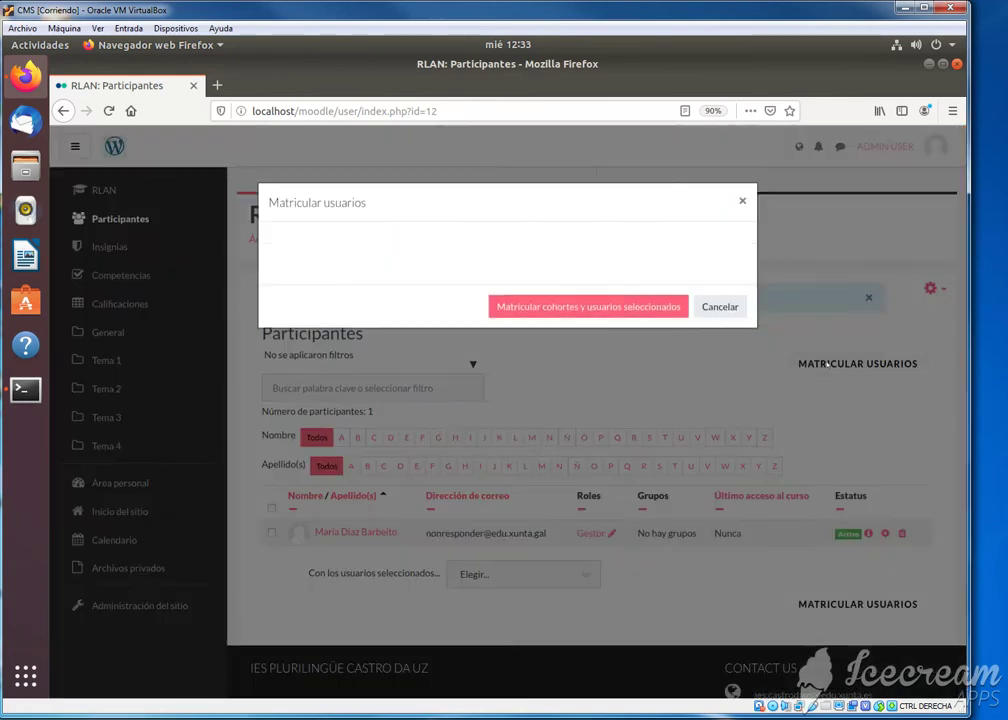
click(444, 296)
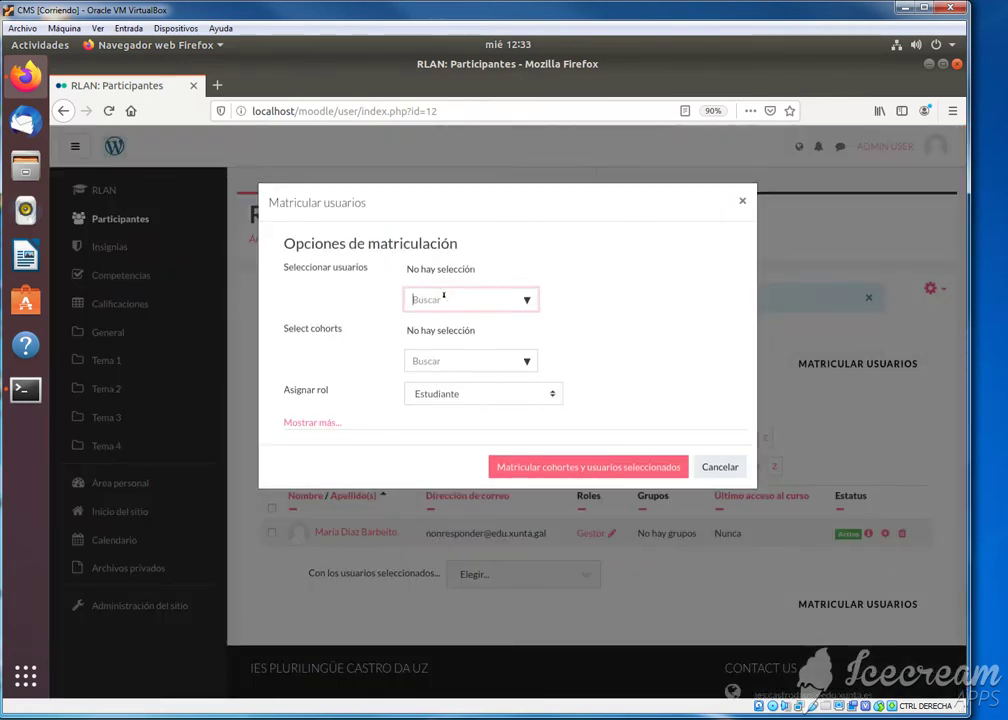
text(Ana)
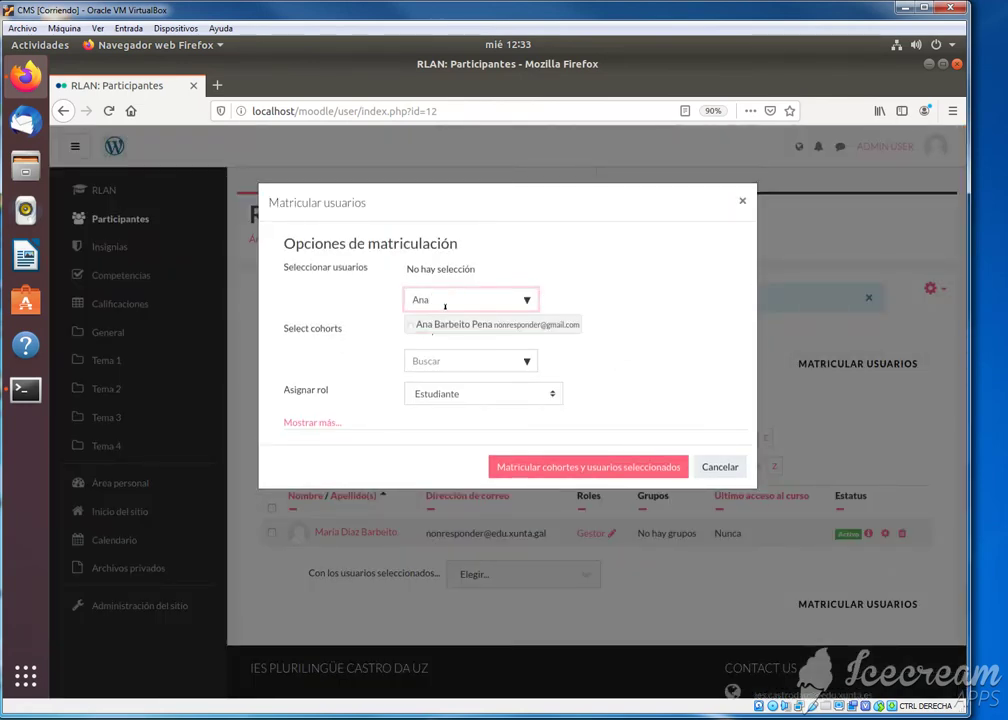
click(470, 322)
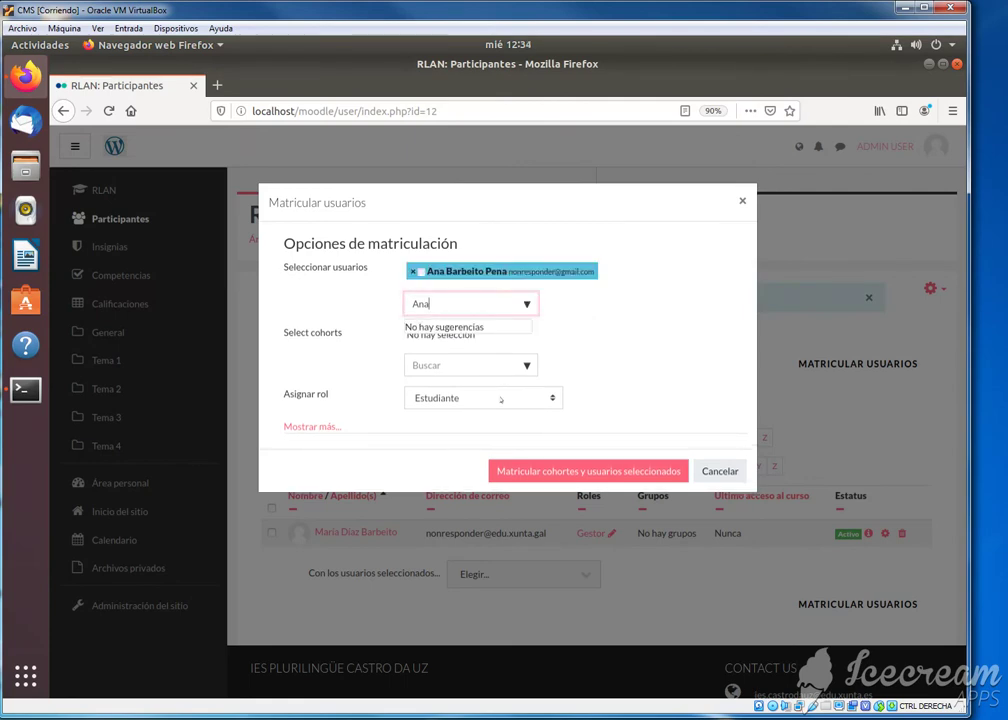
click(490, 398)
click(449, 434)
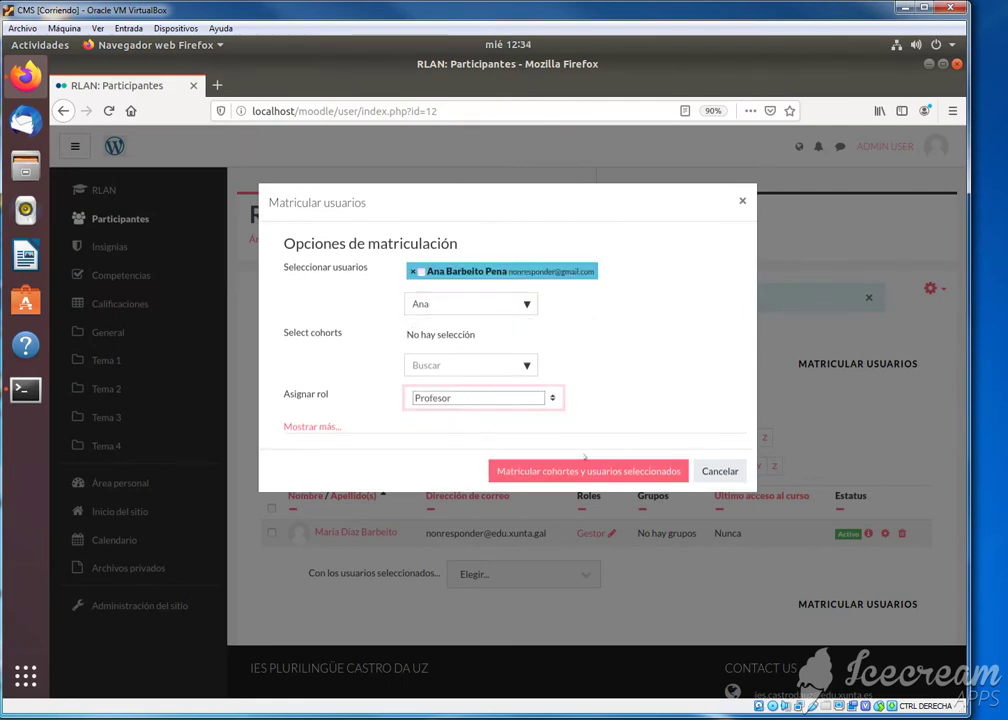
click(590, 470)
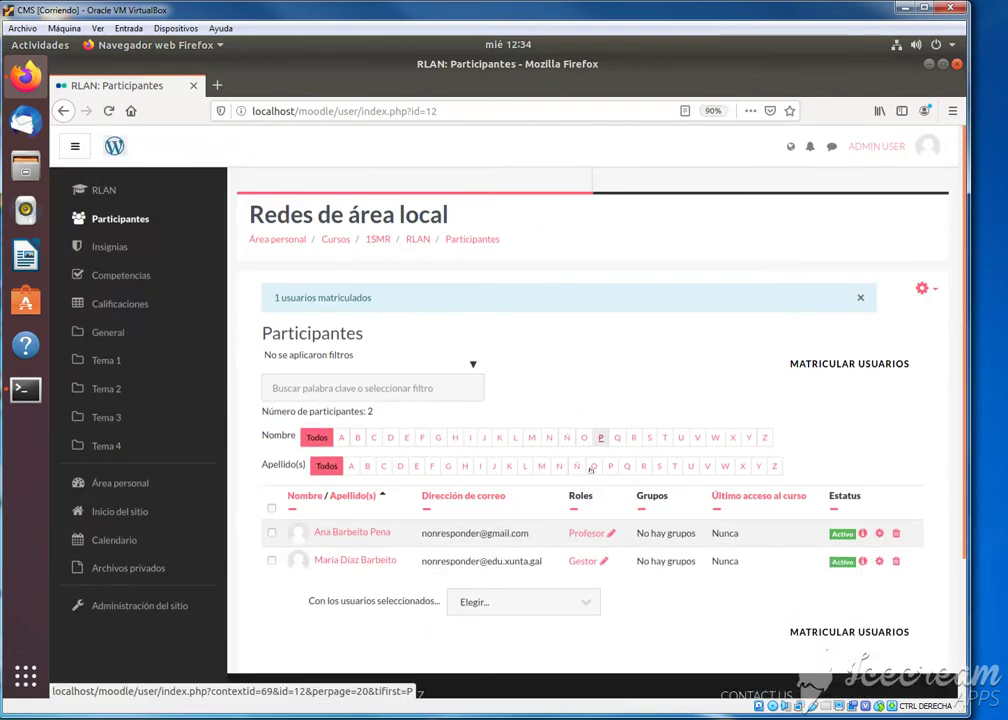
Step: Examine the courses listed under the 1SMR category and the teacher shown for Redes de área local
click(336, 240)
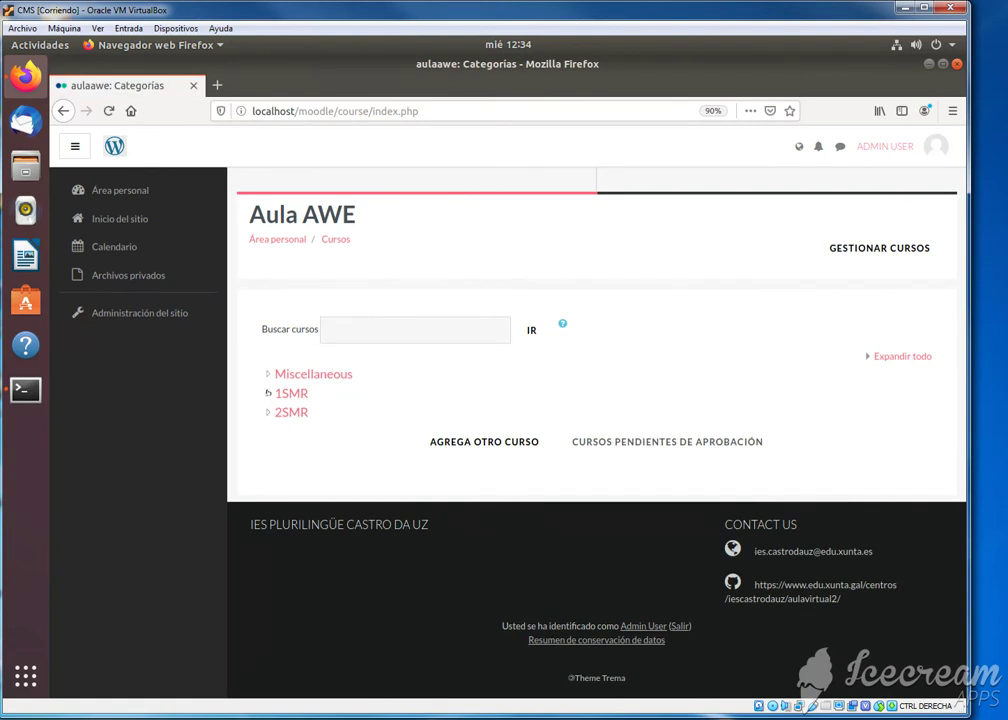
click(268, 393)
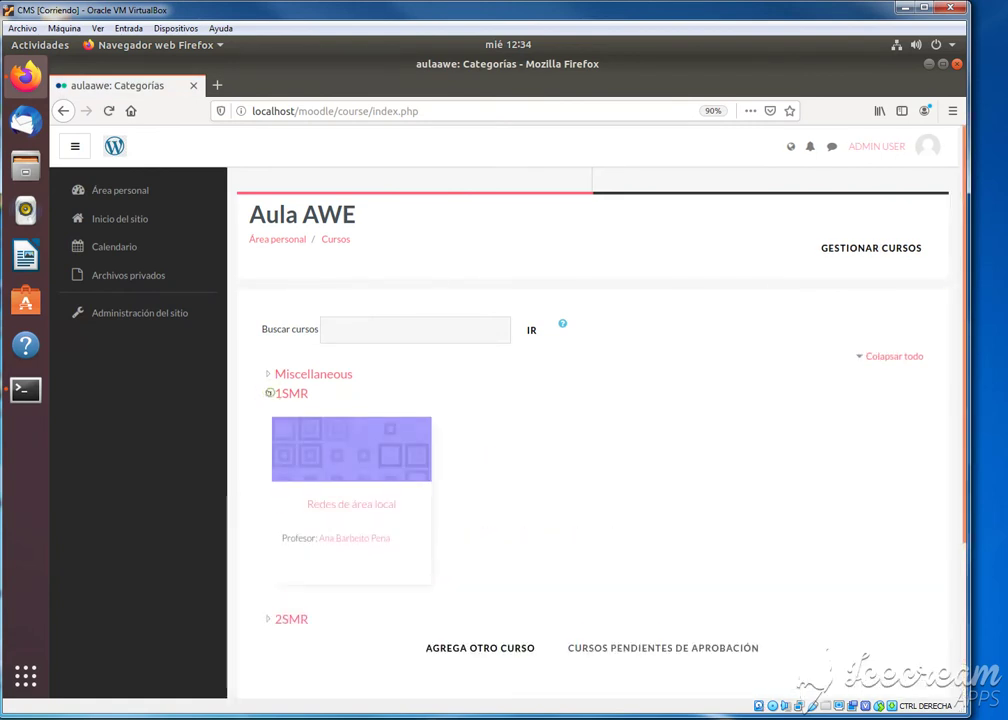
click(268, 393)
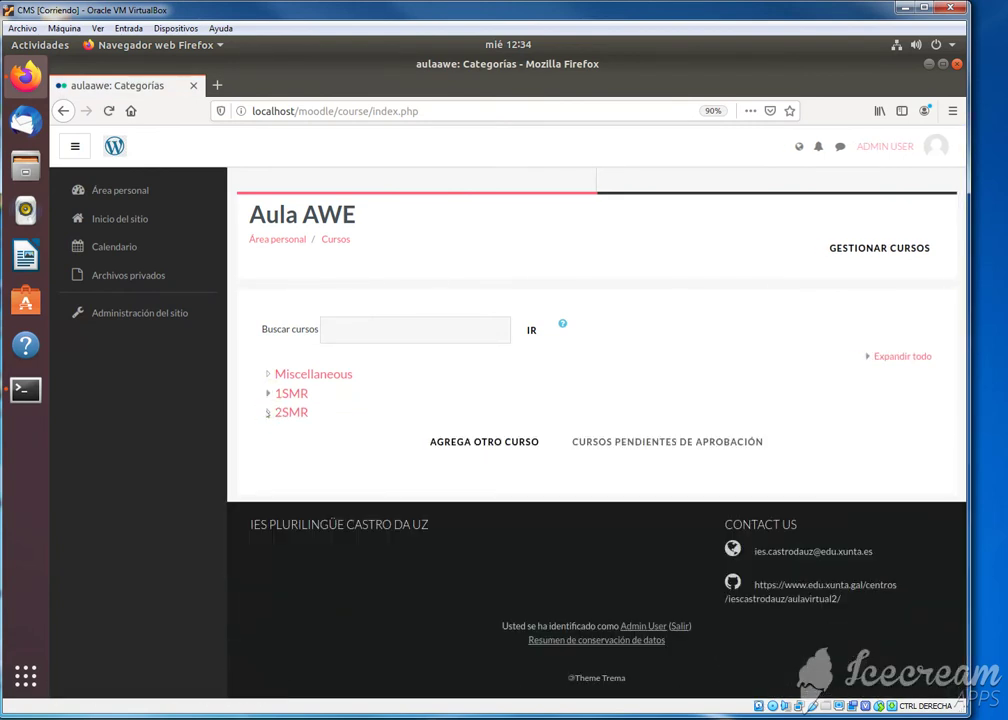
click(267, 393)
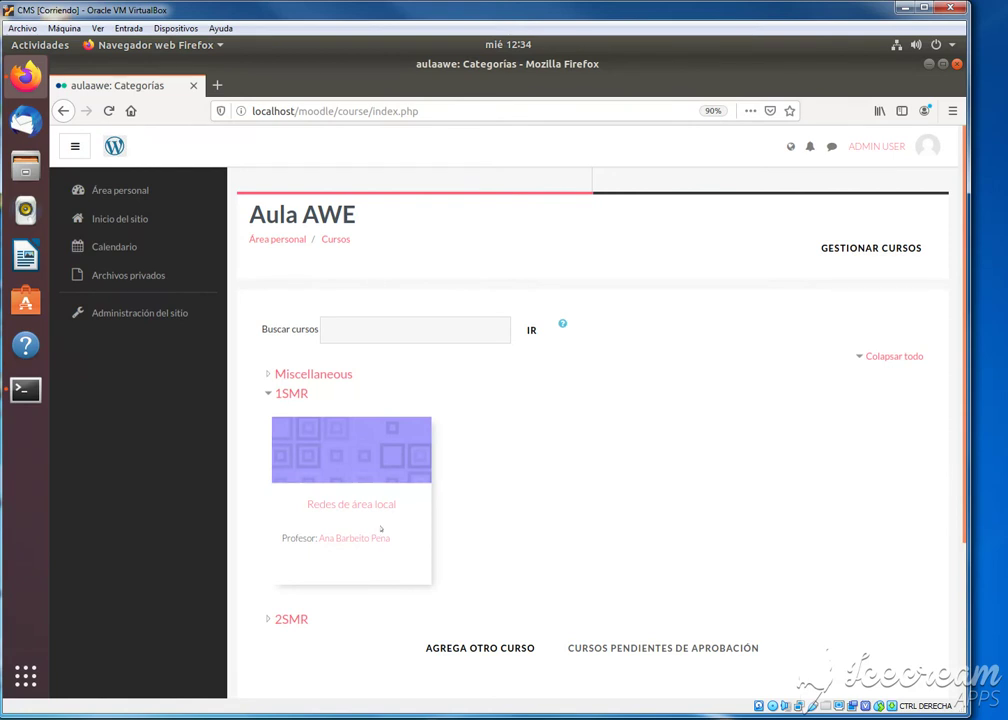
Step: Start a new course with full name "Formación en centros de traballo" and short name FCT
click(156, 313)
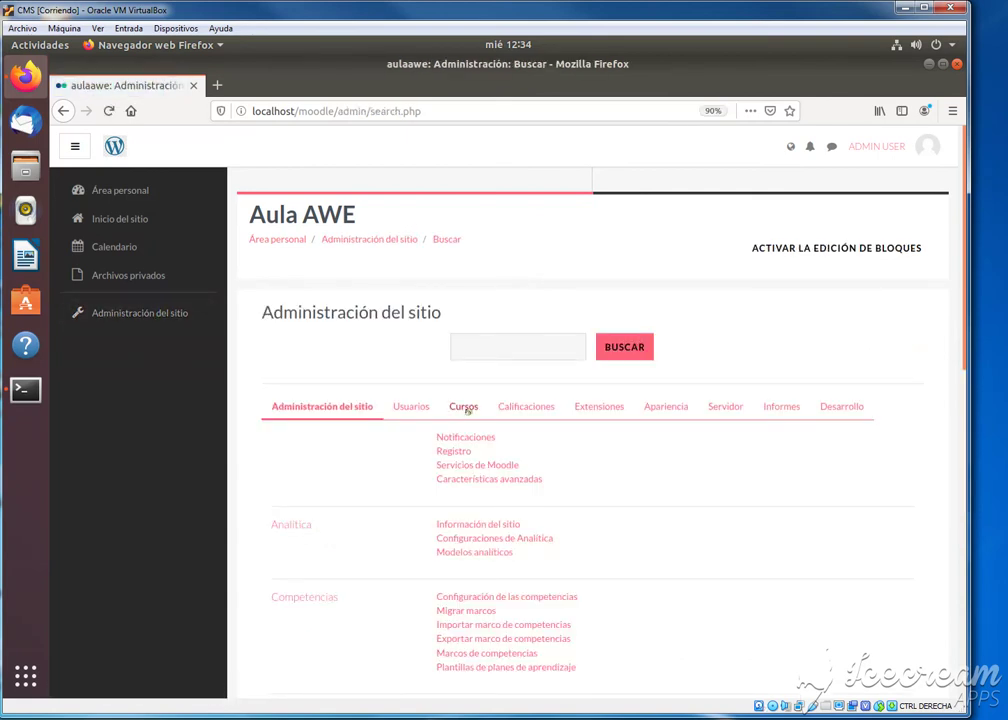
click(460, 406)
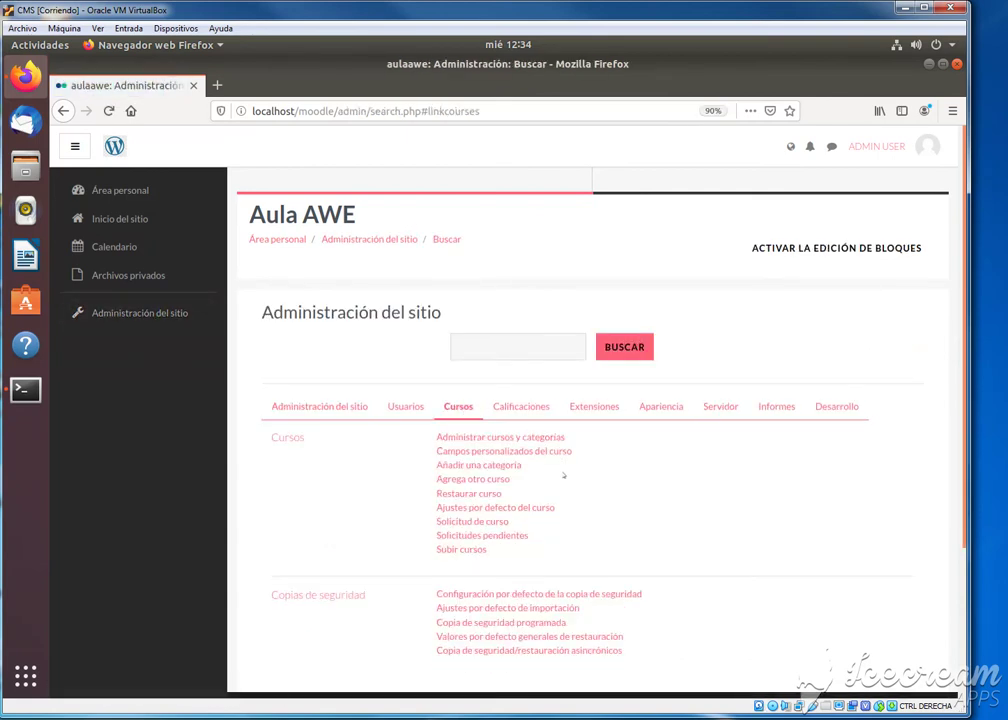
click(476, 480)
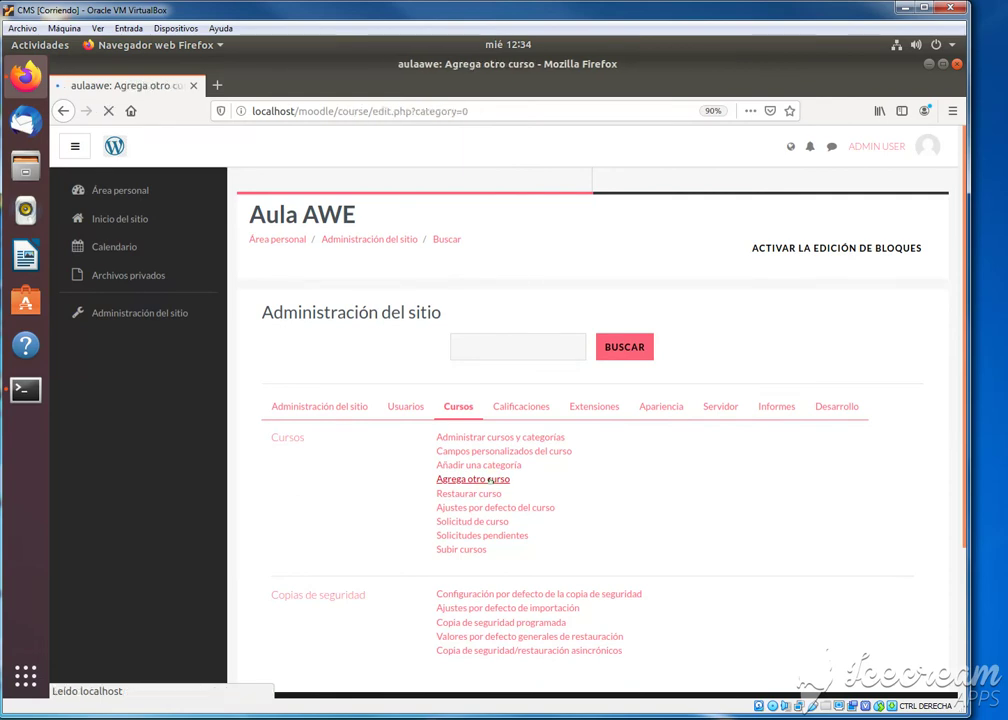
click(476, 365)
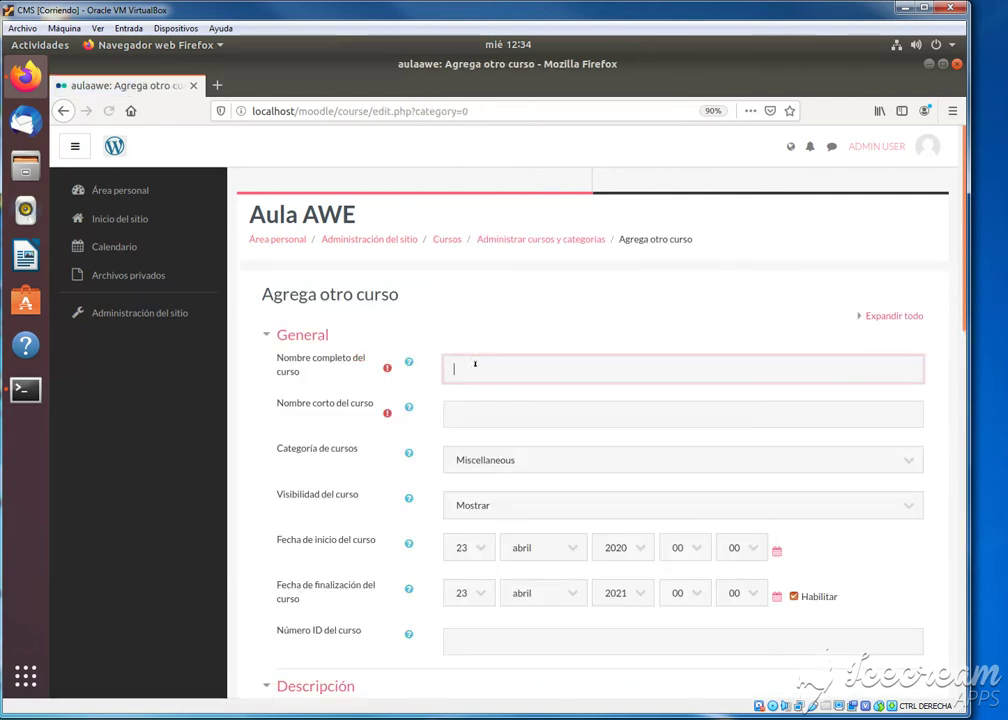
text(Formaci)
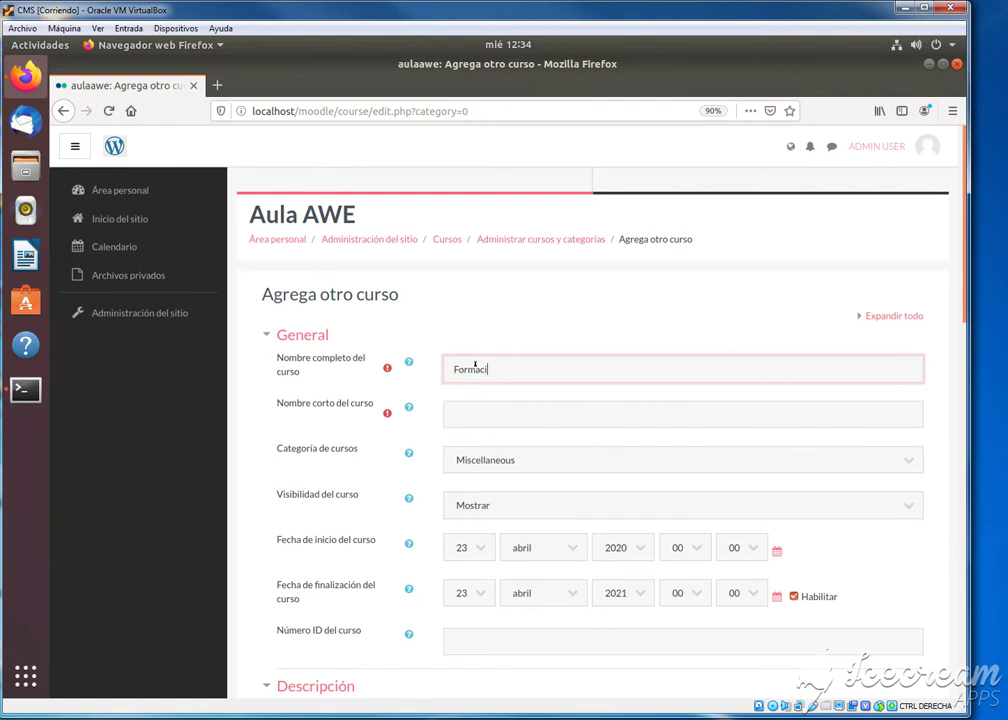
text(ón en centros de traball)
text(o)
click(469, 416)
text(FCT)
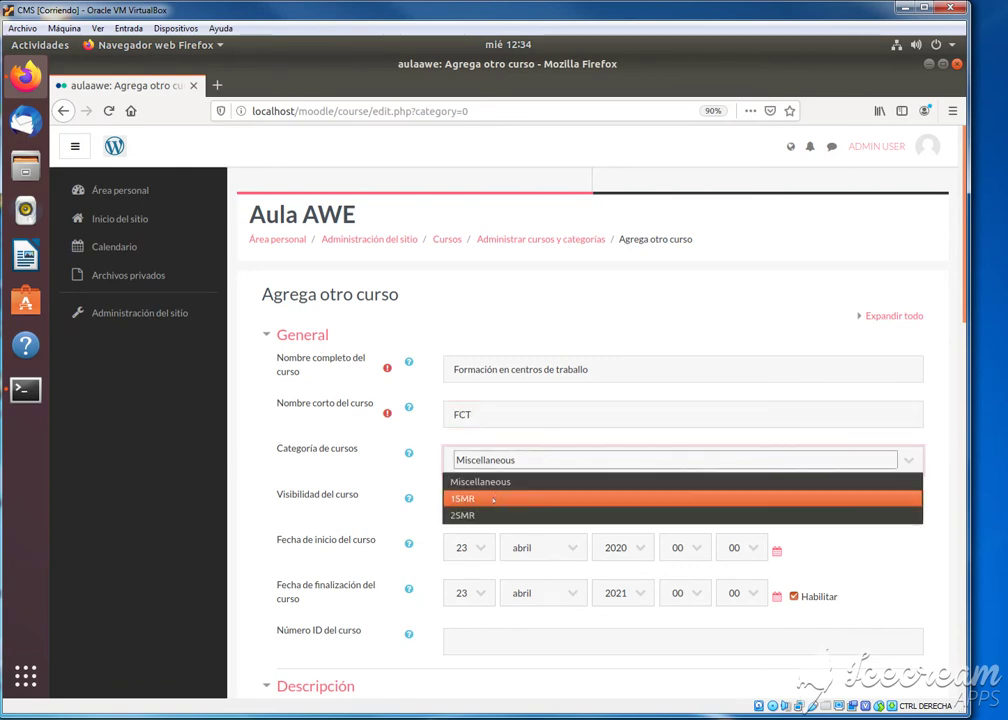
Step: Assign the new FCT course to the 1SMR category and save it
click(500, 498)
scroll(555, 491, down, 2)
scroll(555, 488, down, 8)
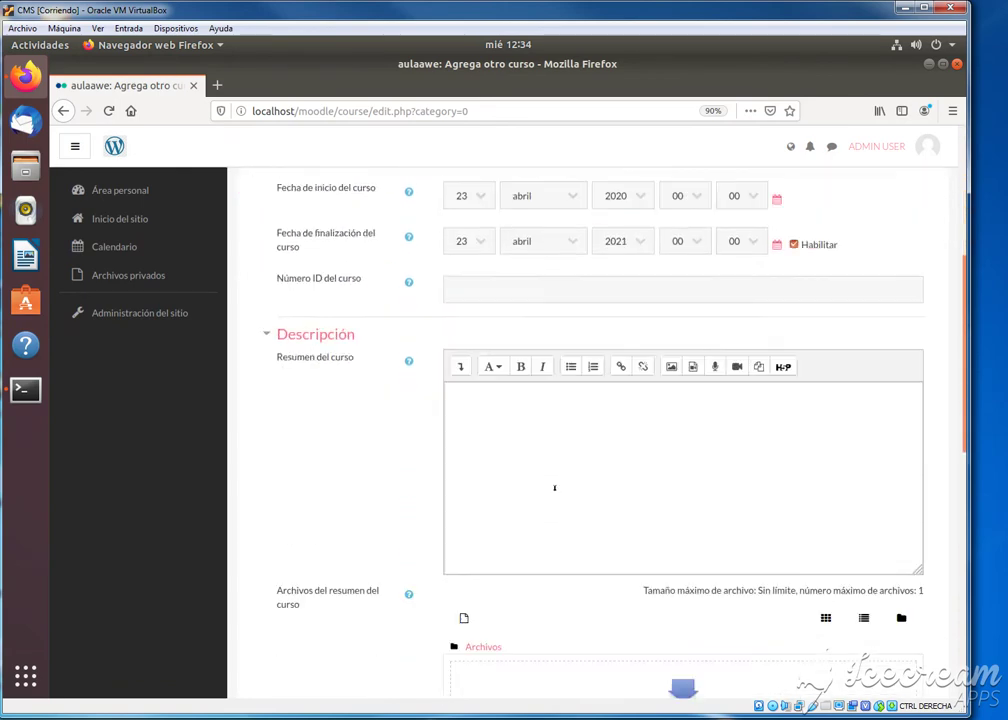
click(560, 430)
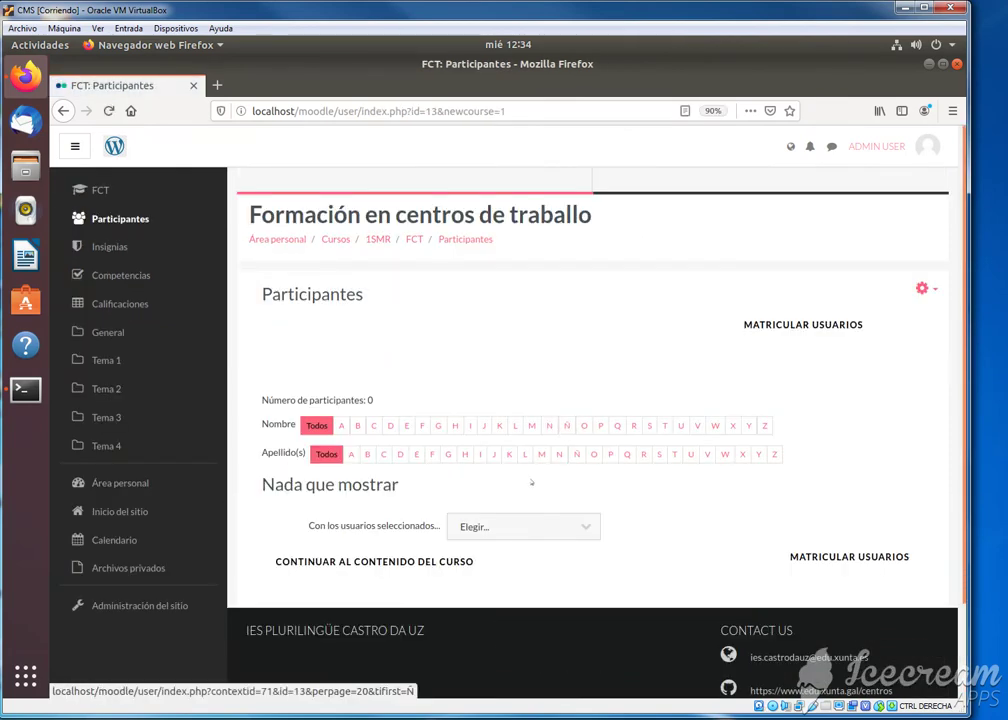
Step: Move the course Formación en centros de traballo from the 1SMR category to the 2SMR category
click(141, 608)
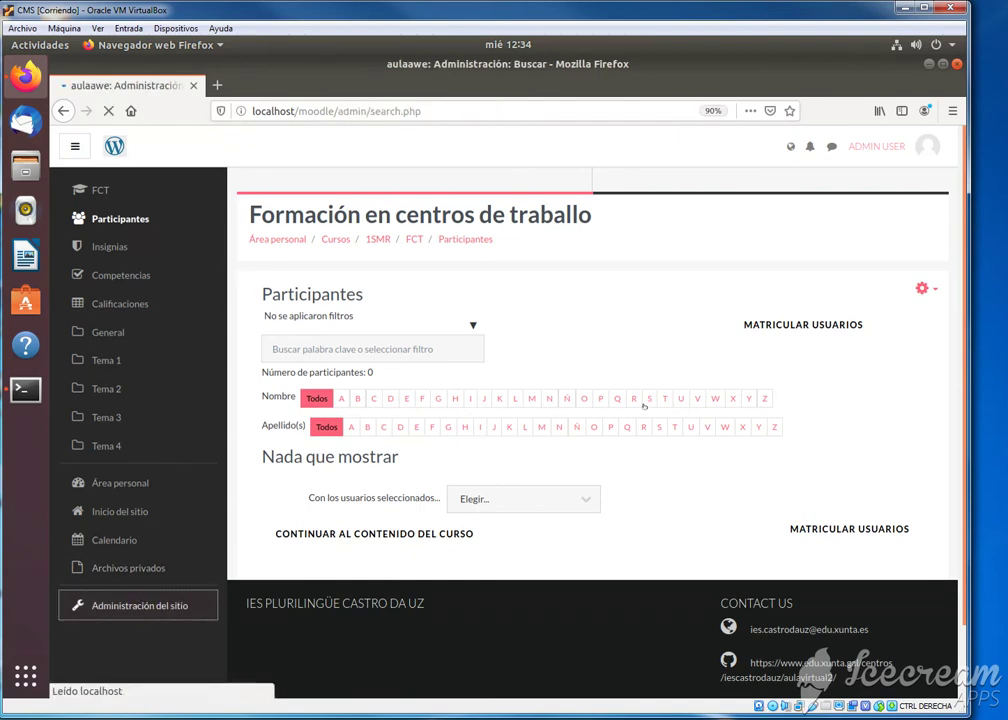
click(464, 407)
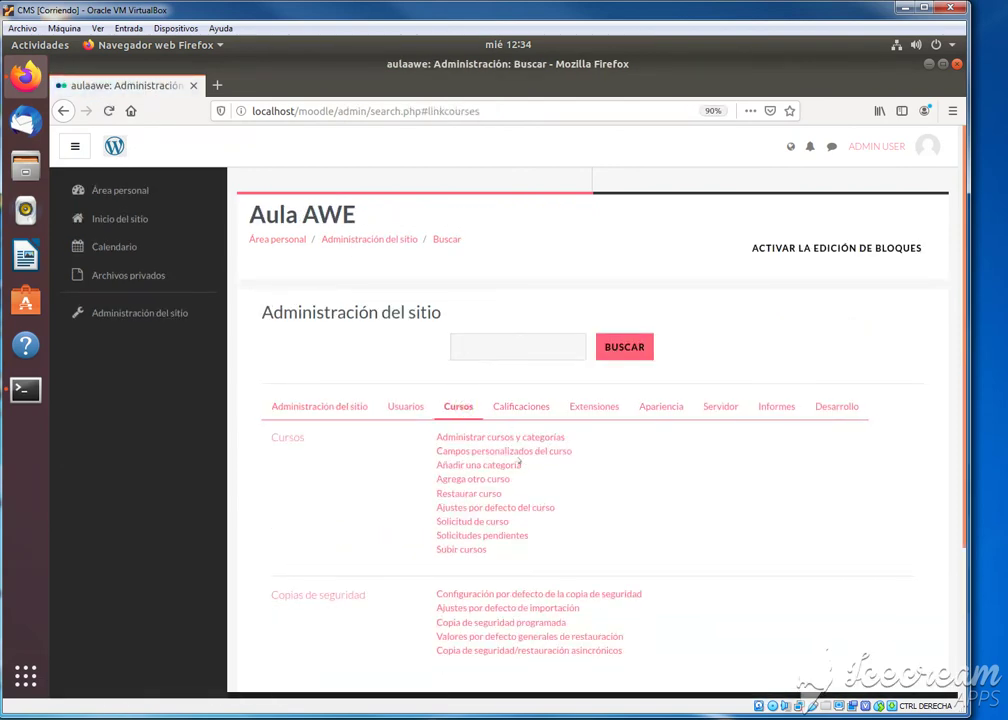
click(499, 438)
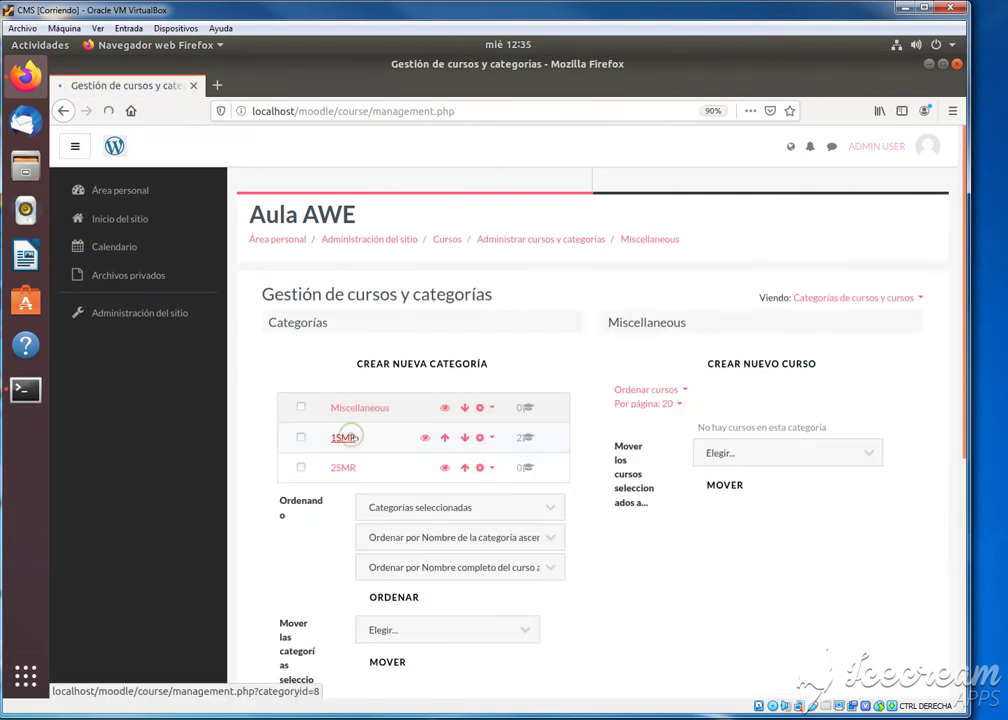
click(350, 437)
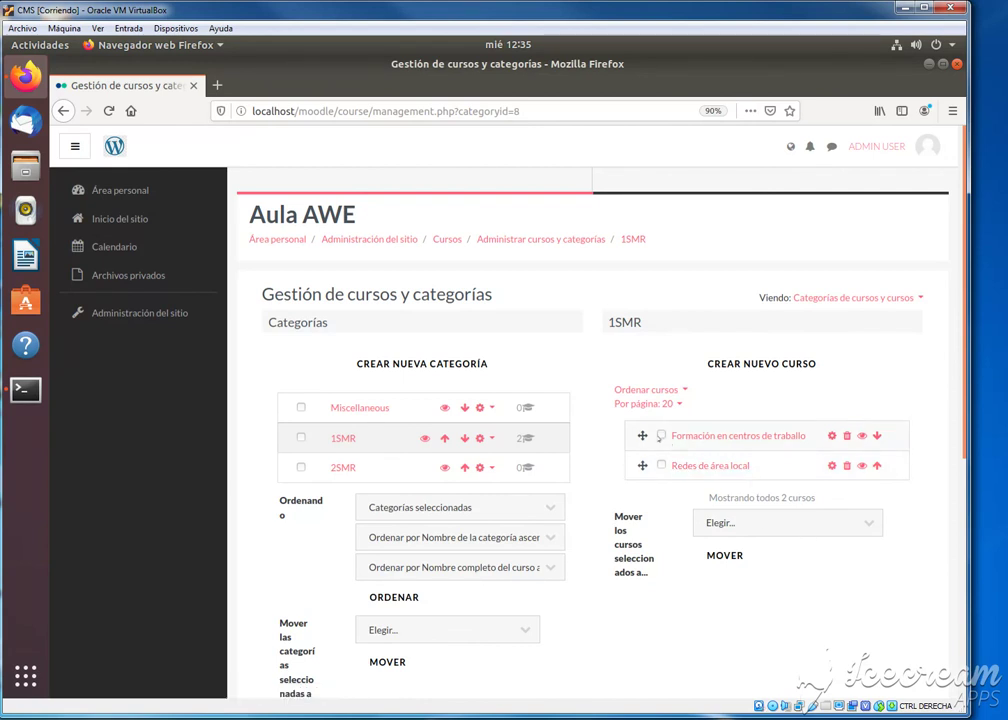
click(661, 436)
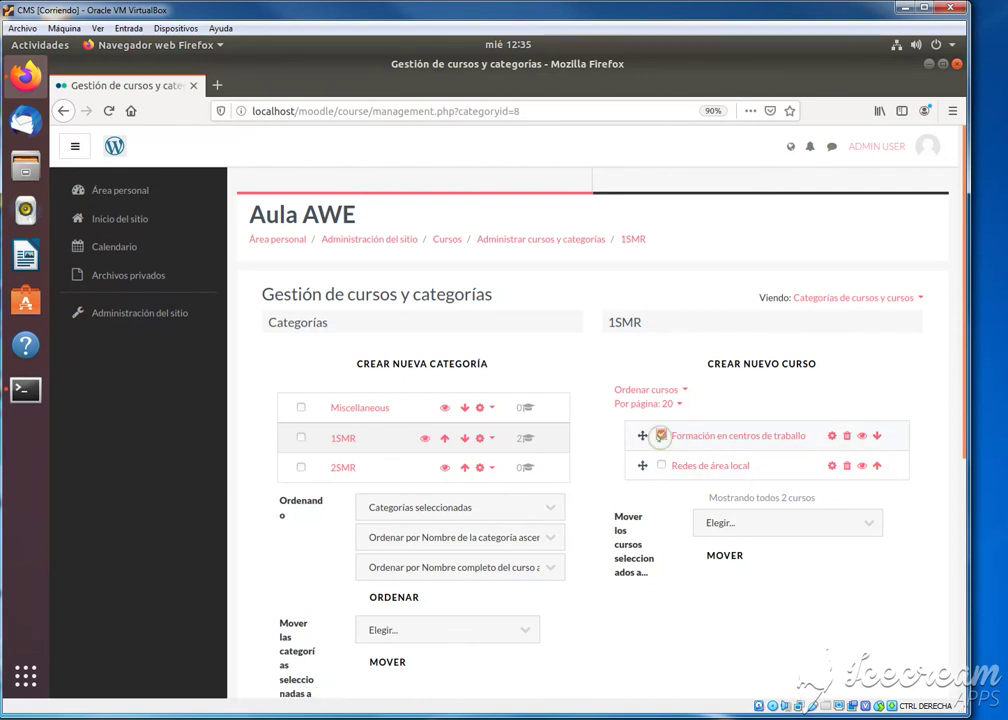
click(824, 525)
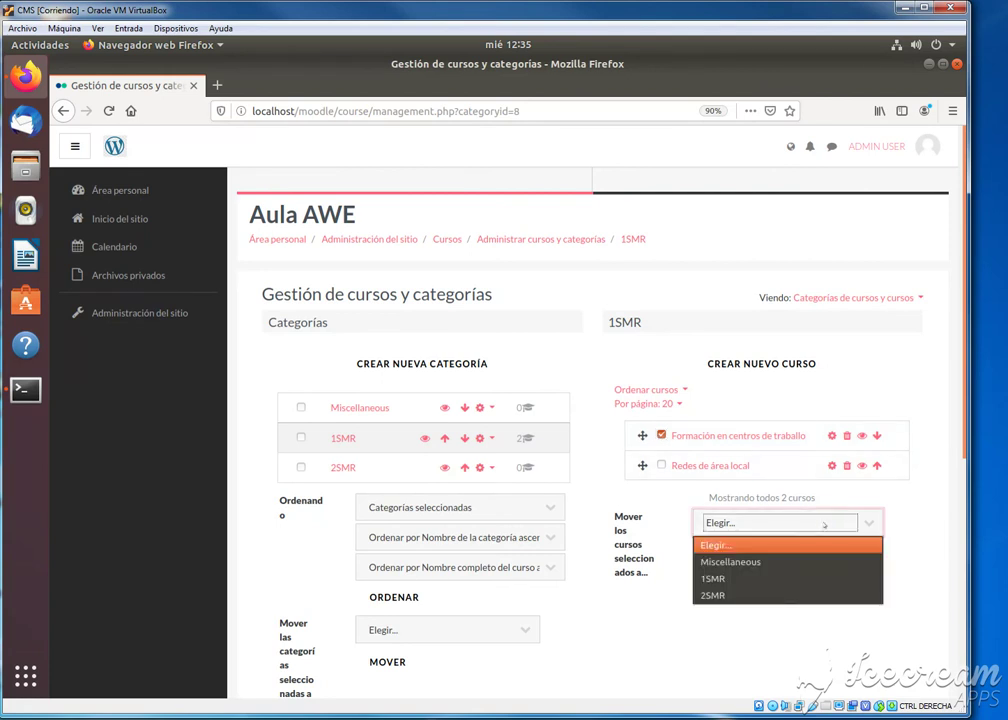
click(772, 596)
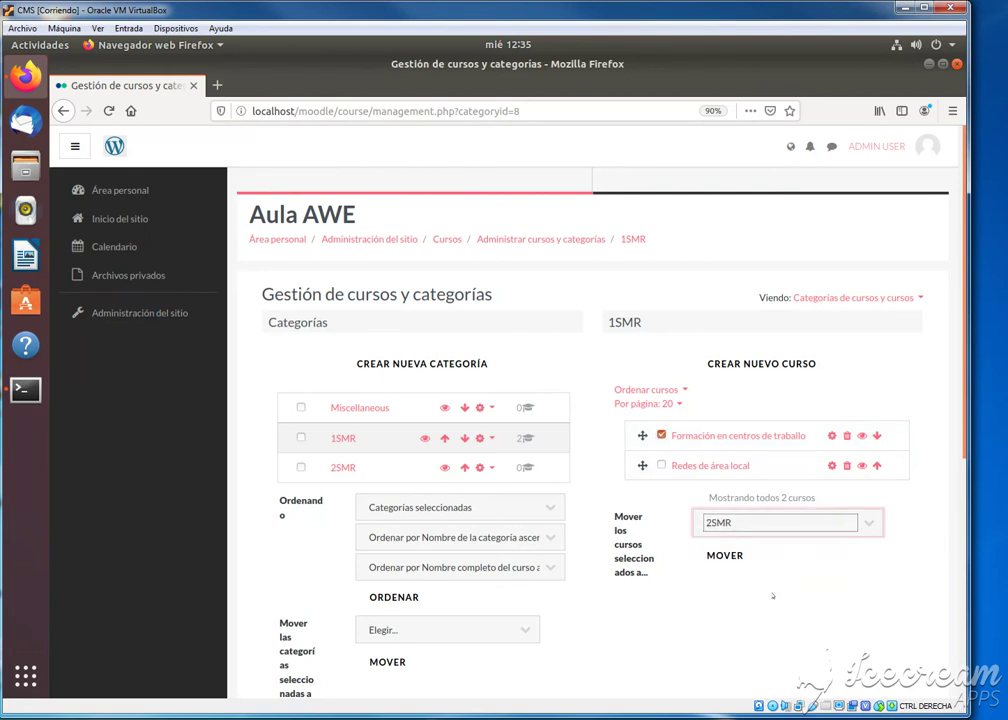
click(725, 556)
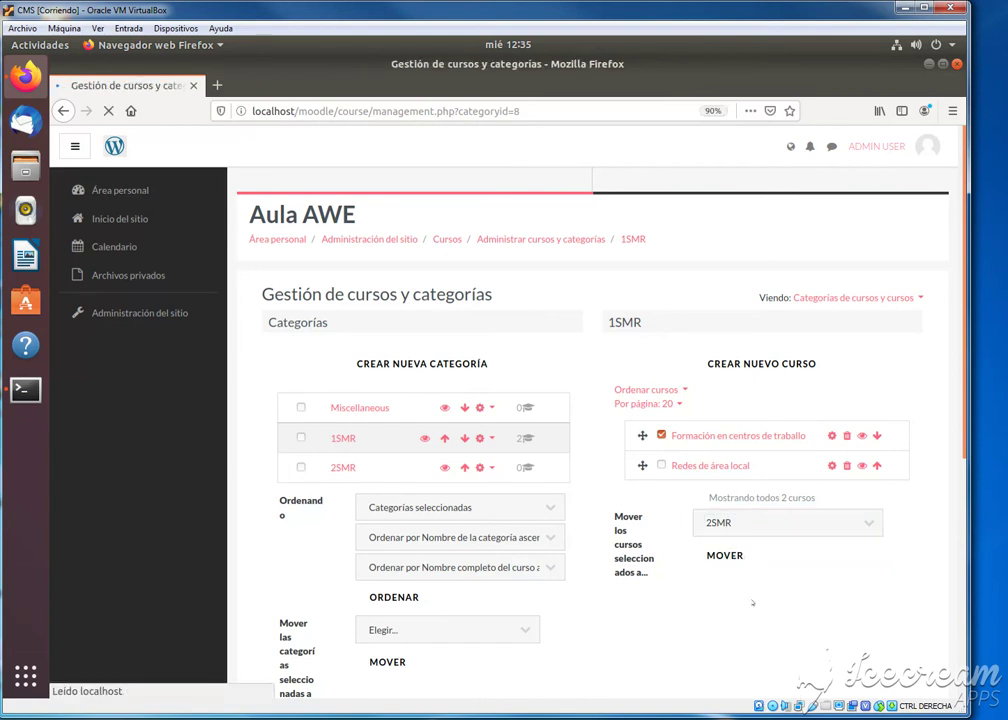